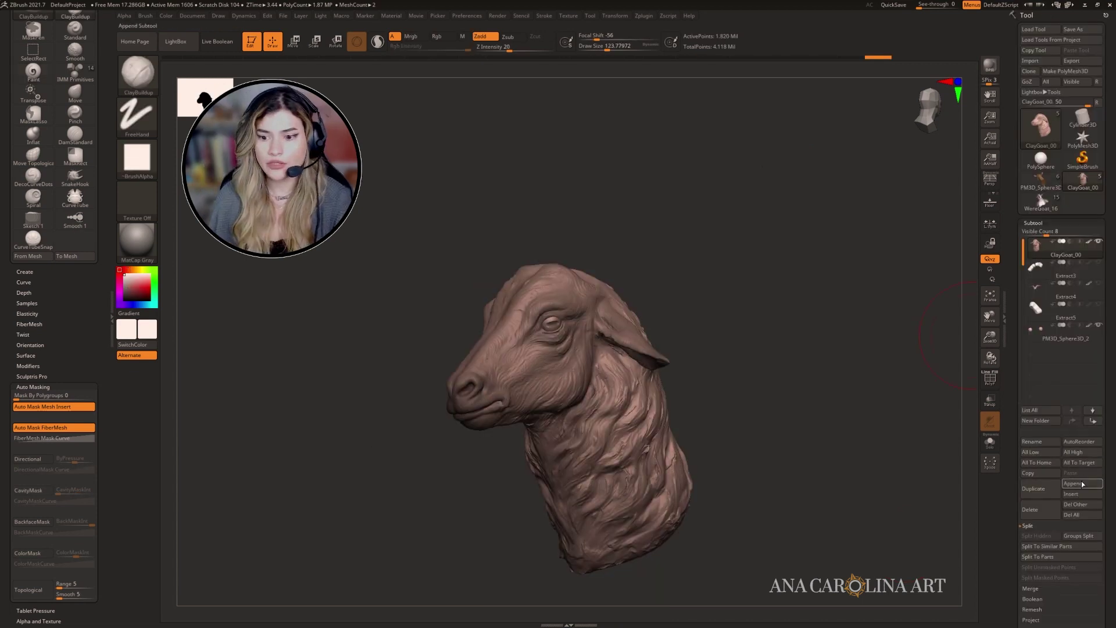
Append a Cylinder3D mesh to the goat sculpt and make it the active subtool.
click(1089, 485)
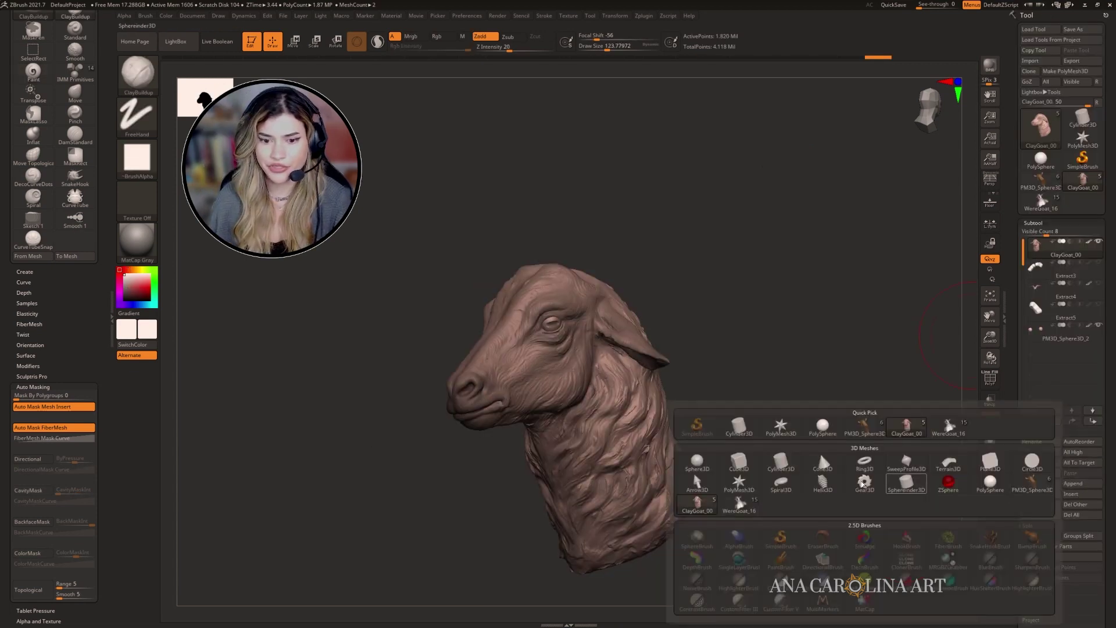
click(780, 463)
mouse_move(686, 333)
mouse_down()
mouse_move(722, 329)
mouse_move(699, 320)
mouse_up()
key(e)
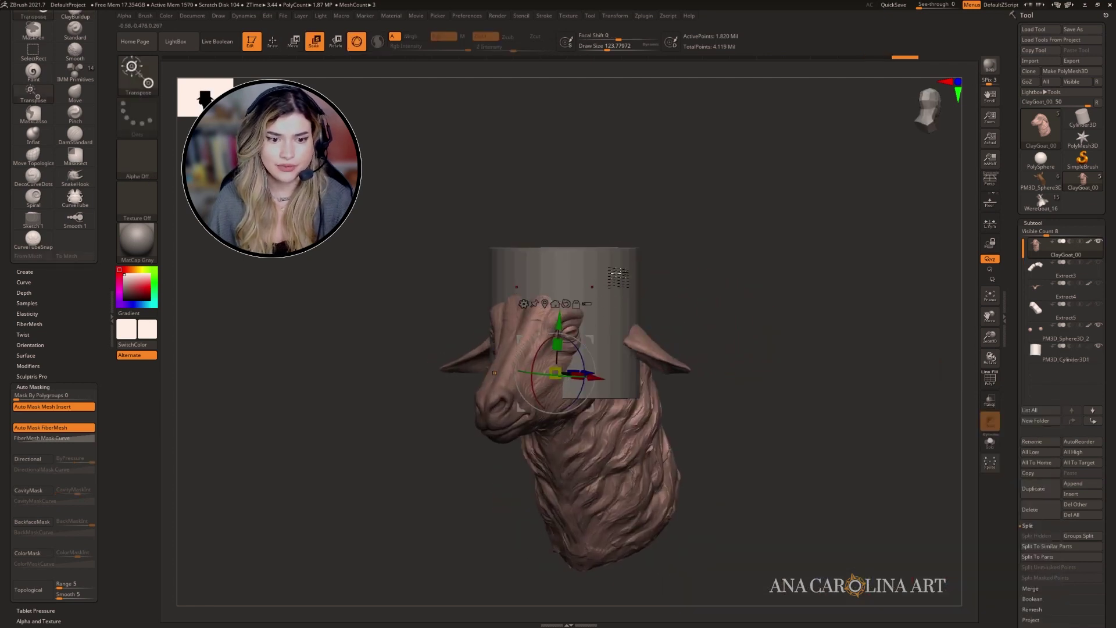
alt+click(619, 278)
Shrink the cylinder, raise it above the goat's head and scale it into a short, wide disc.
drag(564, 321, 535, 348)
drag(565, 272, 564, 171)
shift+drag(674, 244, 720, 244)
drag(564, 229, 567, 215)
drag(633, 211, 568, 234)
drag(646, 234, 631, 319)
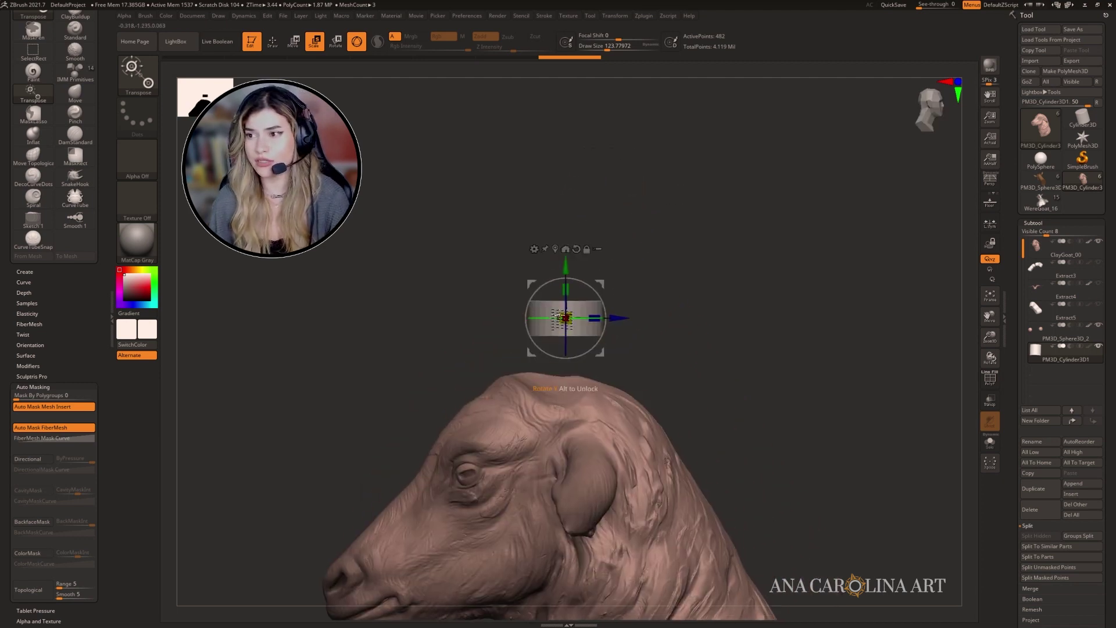
drag(629, 235, 674, 278)
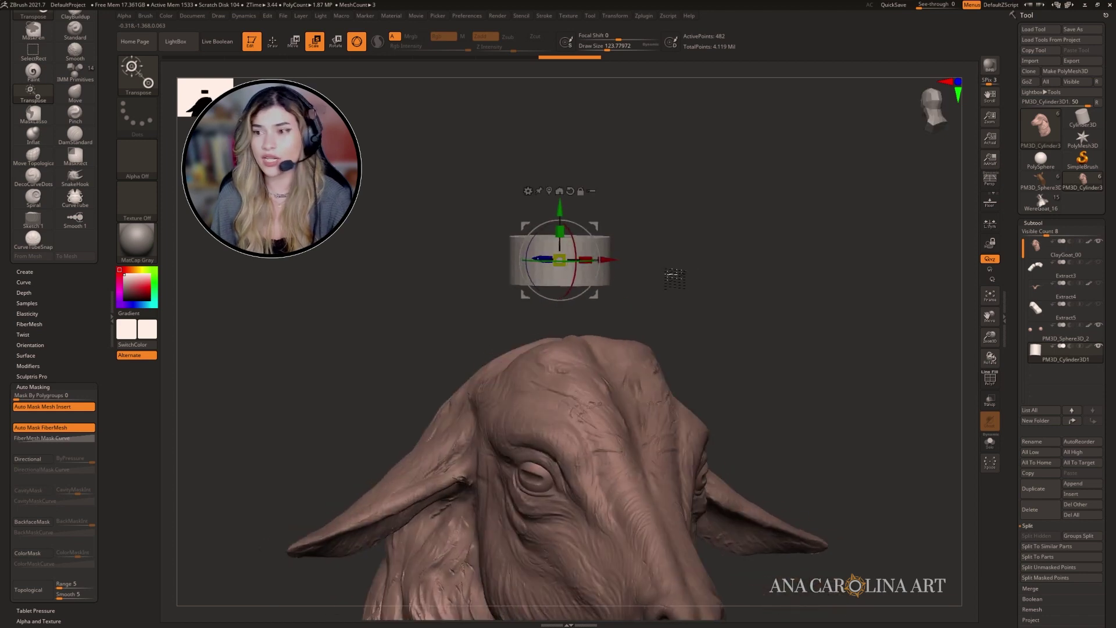
drag(560, 231, 561, 243)
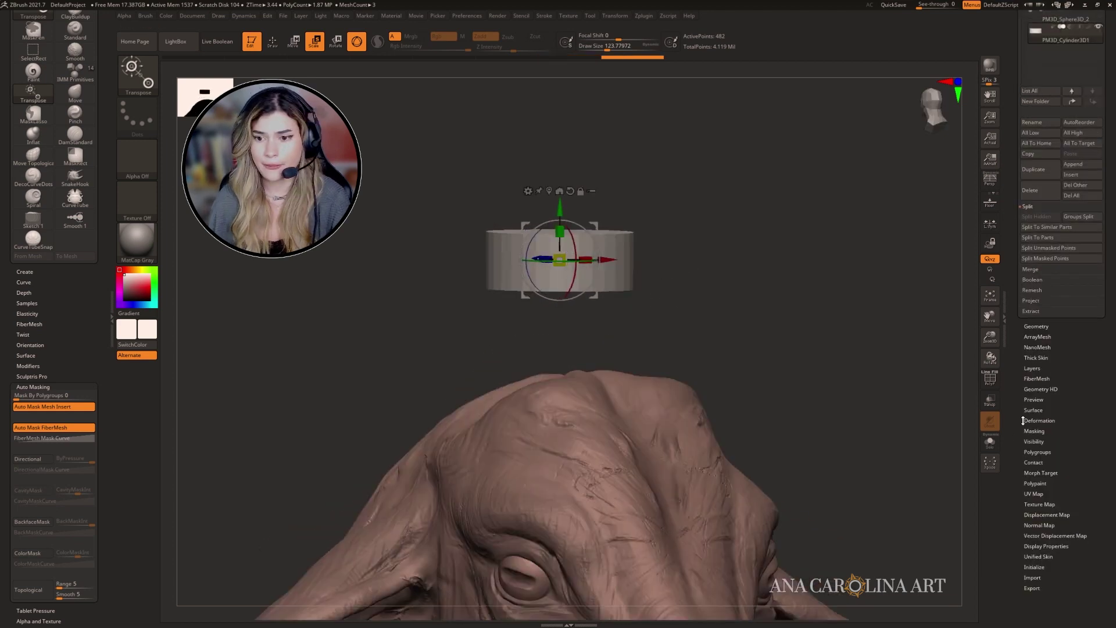
Subdivide the disc three times with Smt on, up to subdivision level 4.
click(1043, 326)
click(1034, 95)
click(1035, 95)
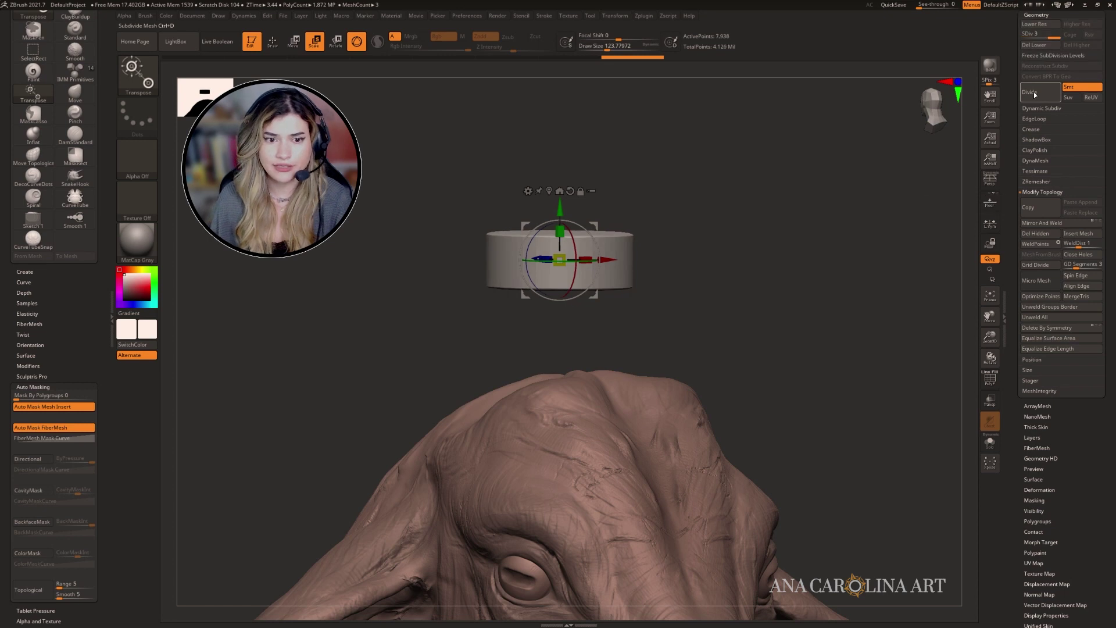
click(1035, 96)
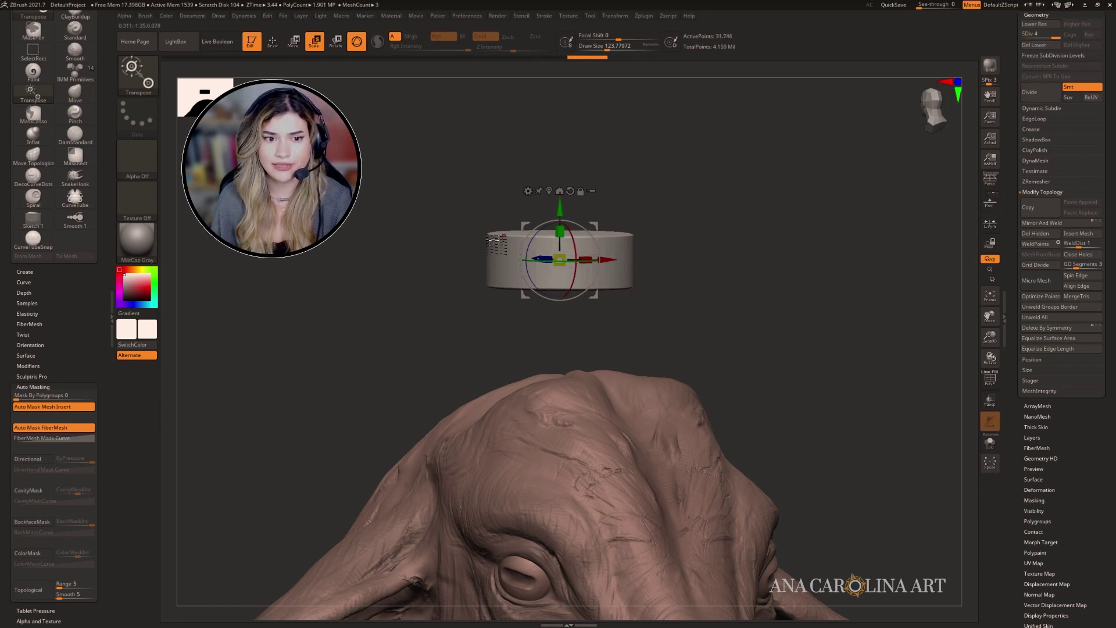
mouse_move(673, 286)
alt+mouse_down()
mouse_move(646, 416)
mouse_move(702, 371)
mouse_move(674, 314)
alt+mouse_up()
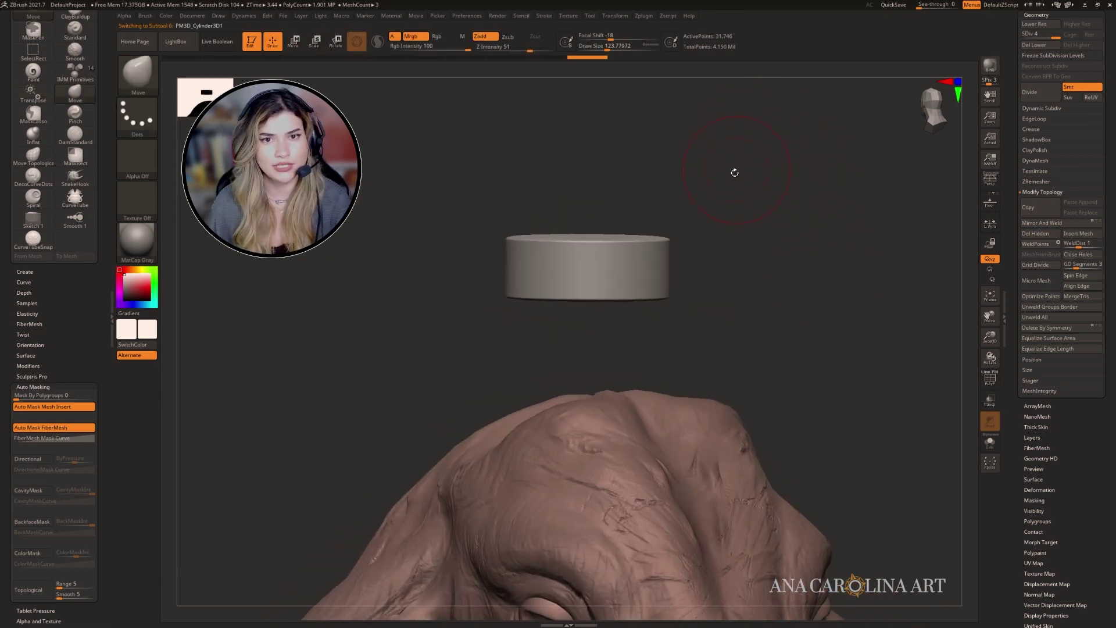
Activate radial symmetry around the disc's vertical axis with a radial count of 8.
right_drag(735, 173, 639, 150)
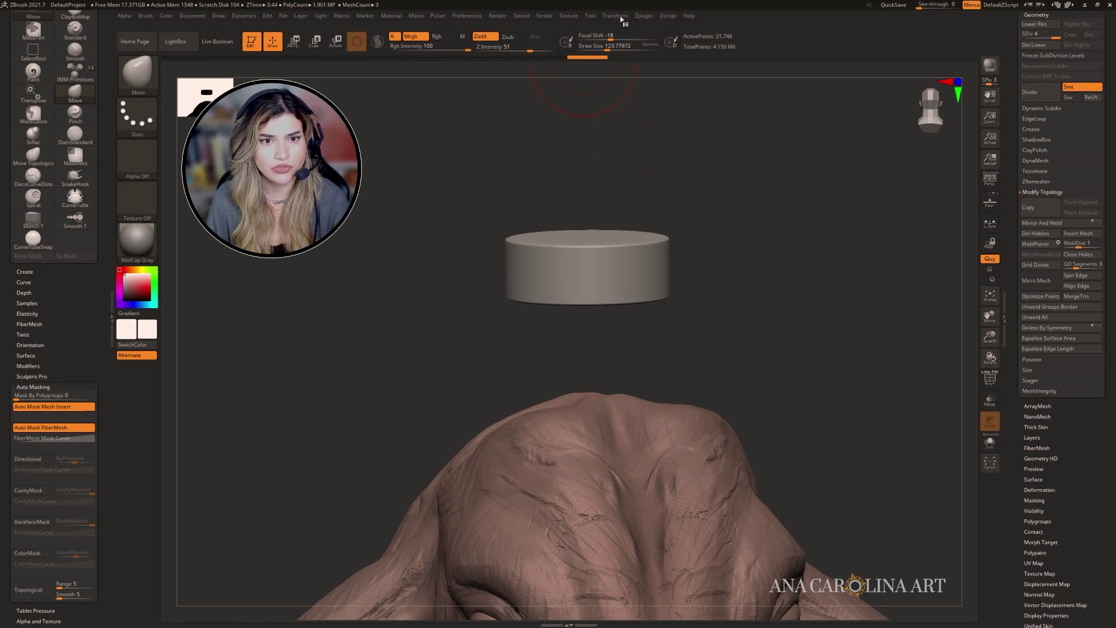
click(617, 17)
click(633, 265)
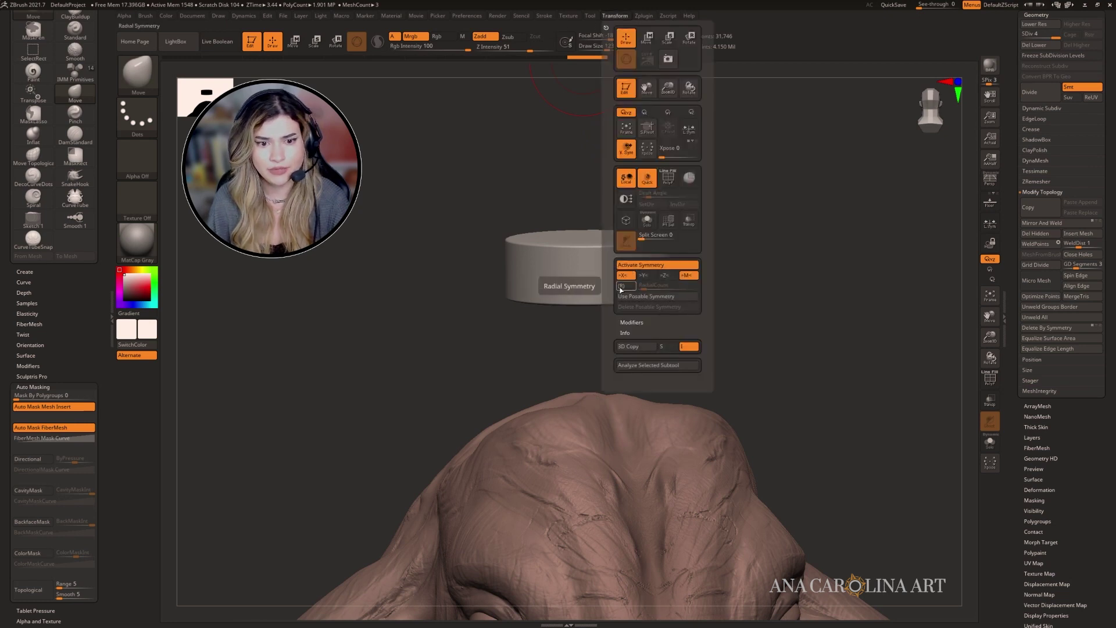
click(624, 287)
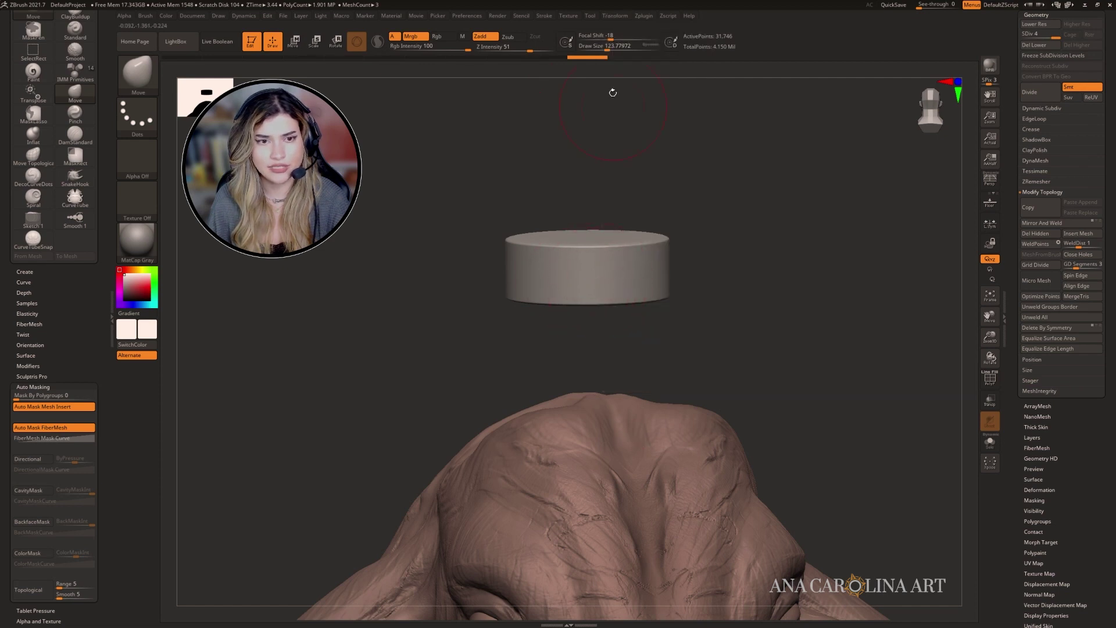
click(620, 17)
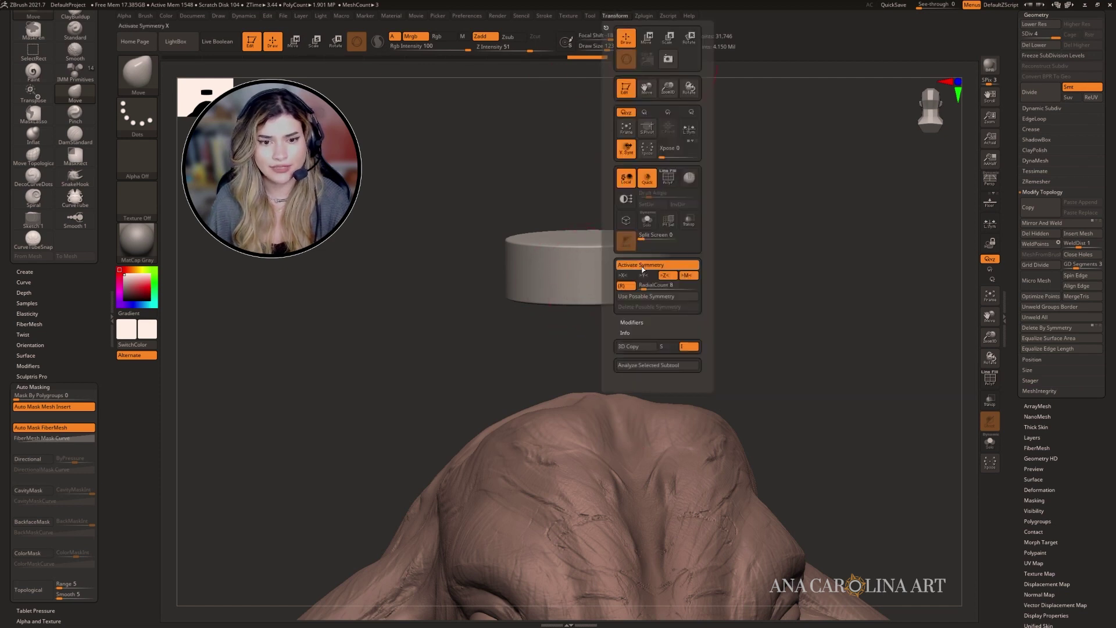
click(660, 278)
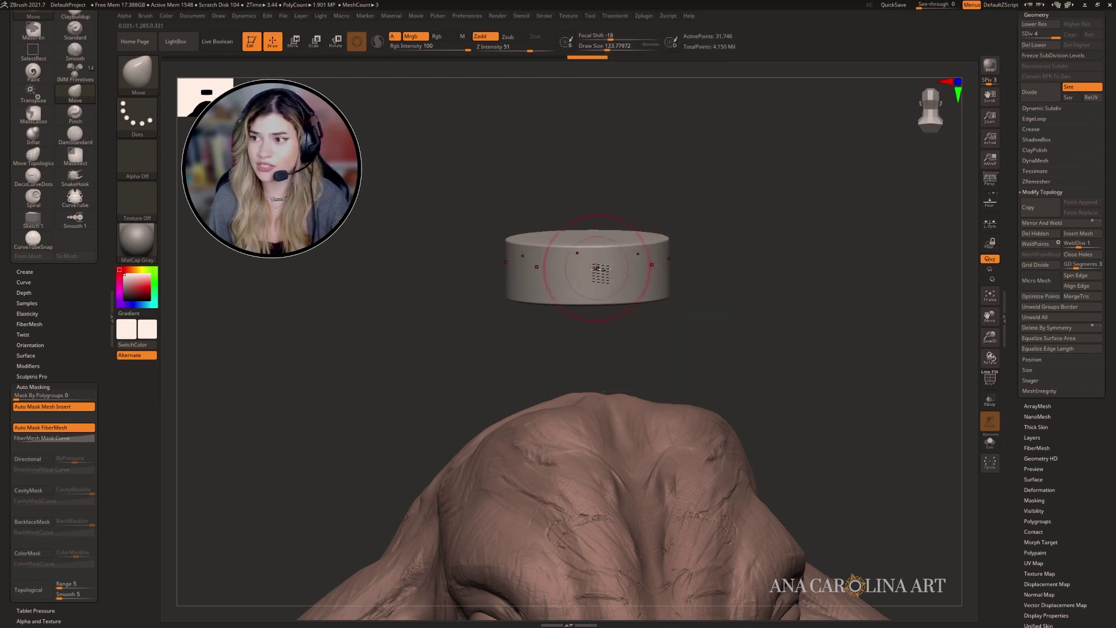
Try pulling the disc's side outward with the Move brush under radial symmetry, and undo it.
drag(581, 321, 581, 378)
right_drag(577, 377, 578, 389)
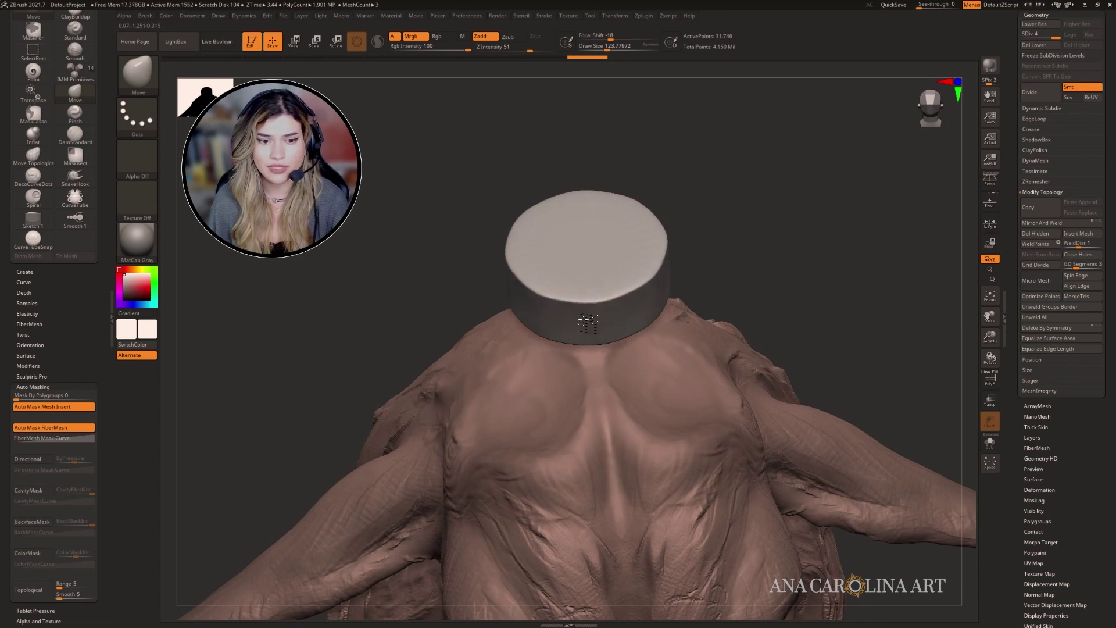
drag(584, 329, 622, 363)
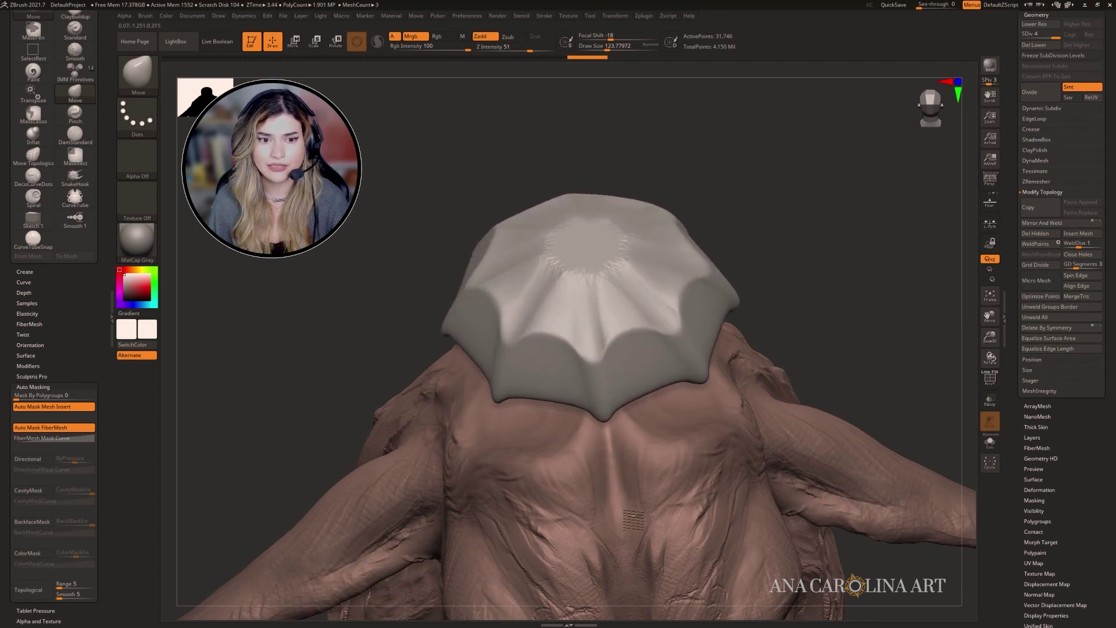
key(ctrl+z)
Flare the disc's upper rim slightly outward with the Move brush, tapering the side toward the base, and smooth it.
drag(680, 375, 648, 336)
key(space)
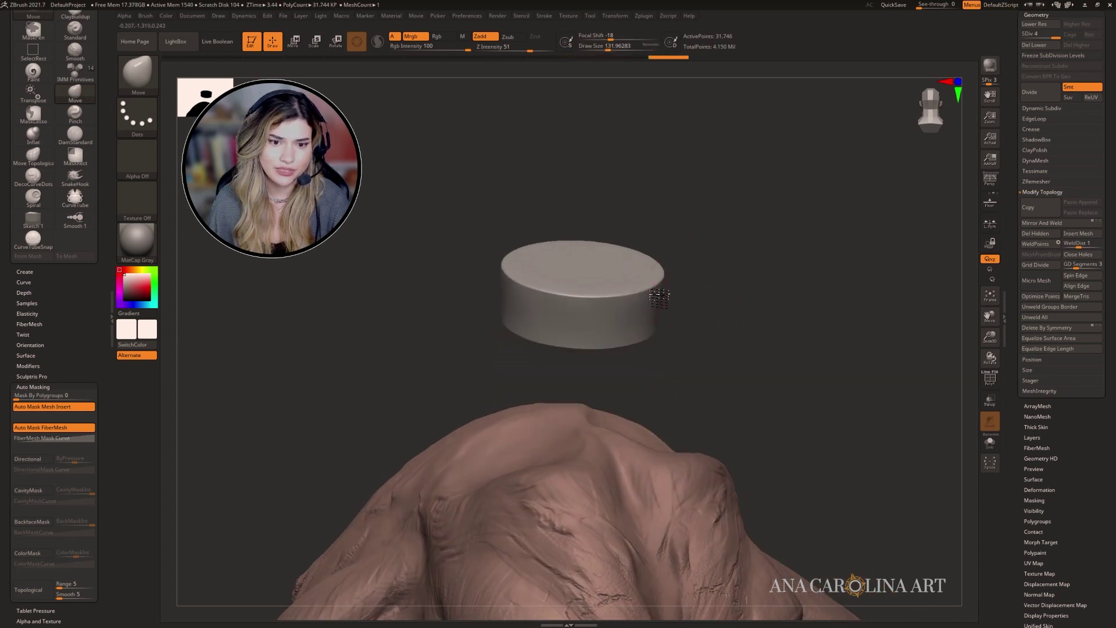
drag(661, 295, 665, 298)
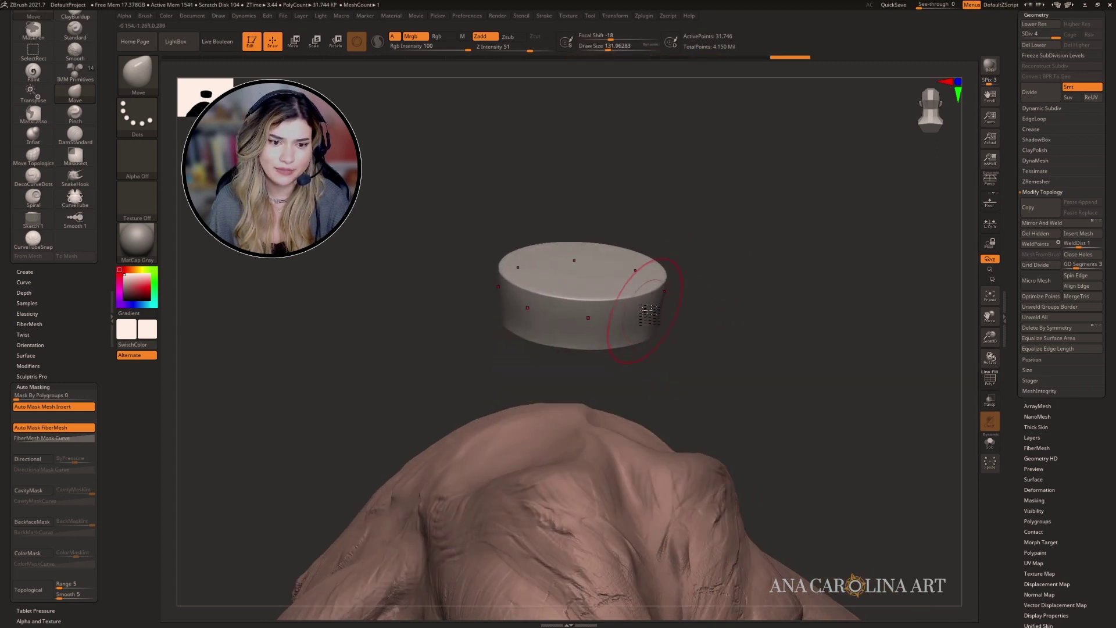
drag(649, 326, 670, 340)
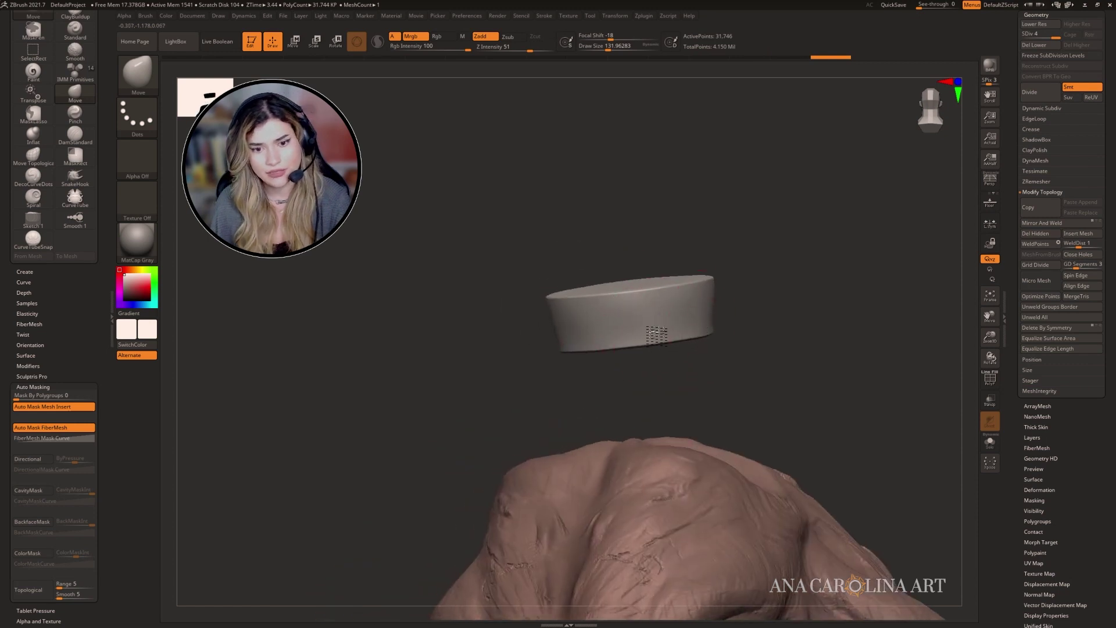
key(shift)
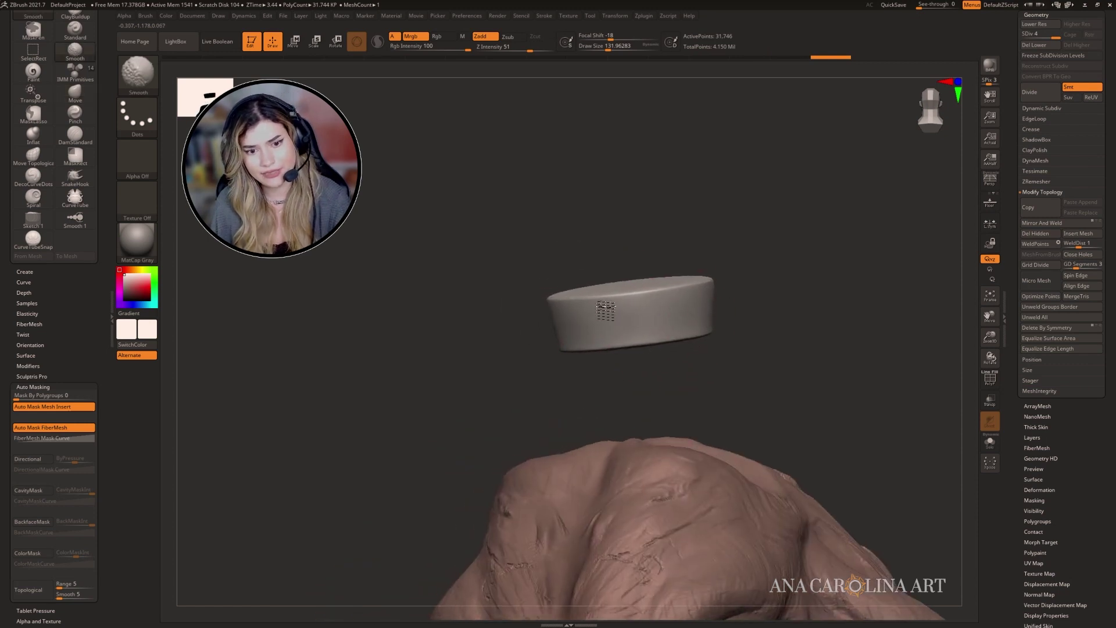
drag(665, 229, 674, 364)
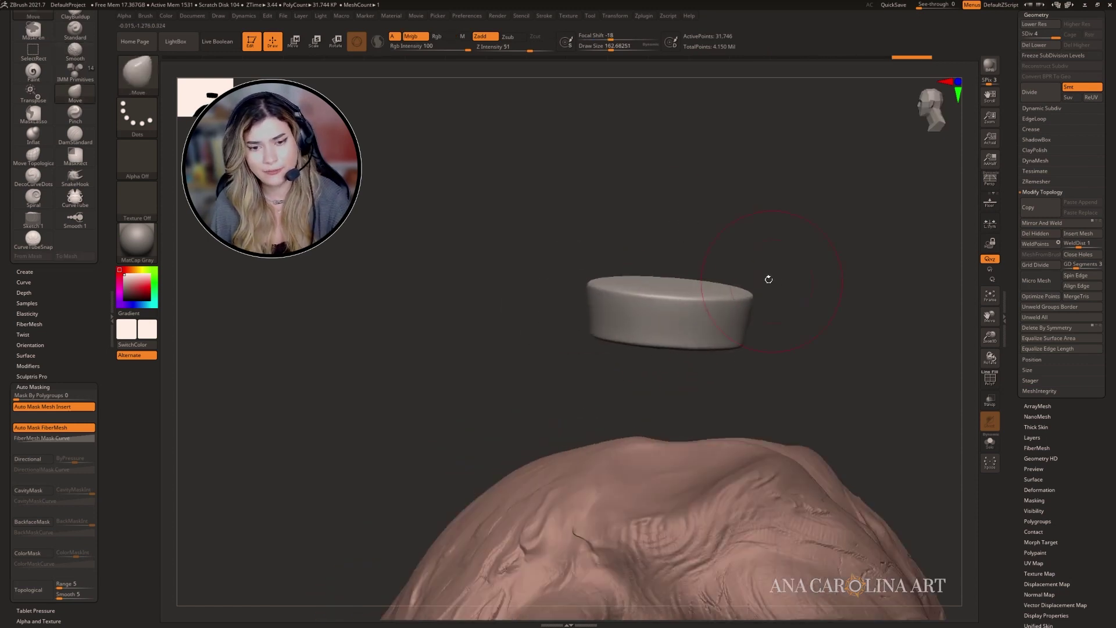
mouse_move(765, 279)
mouse_down()
mouse_move(663, 259)
mouse_move(680, 242)
mouse_up()
Carve soft horizontal grooves around the disc's side with the DamStandard brush.
key(b)
key(s)
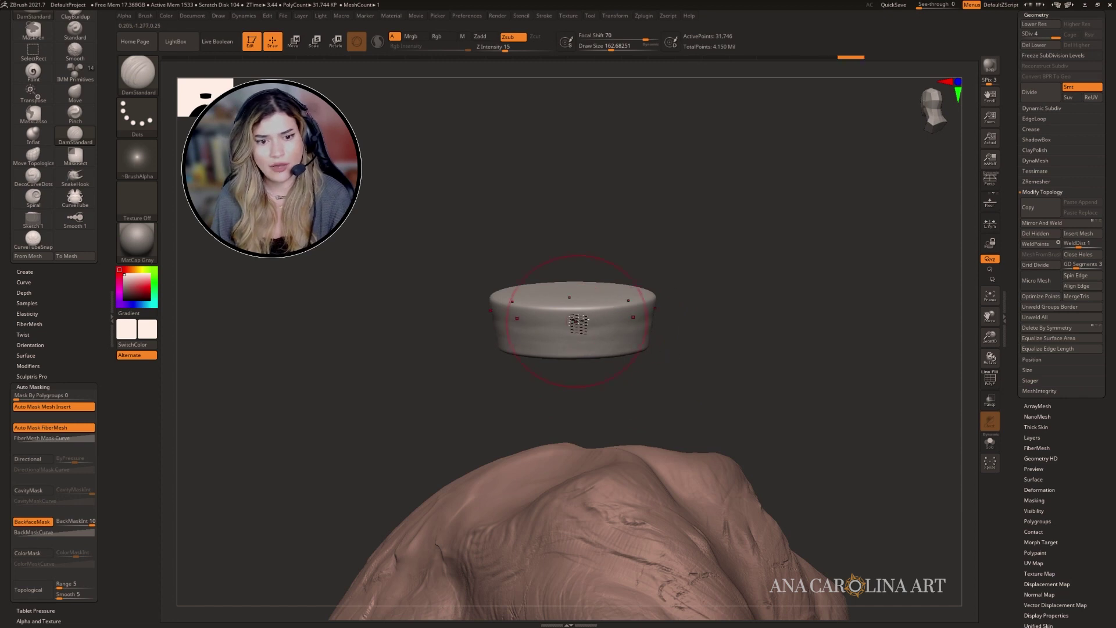
key(space)
drag(662, 302, 686, 343)
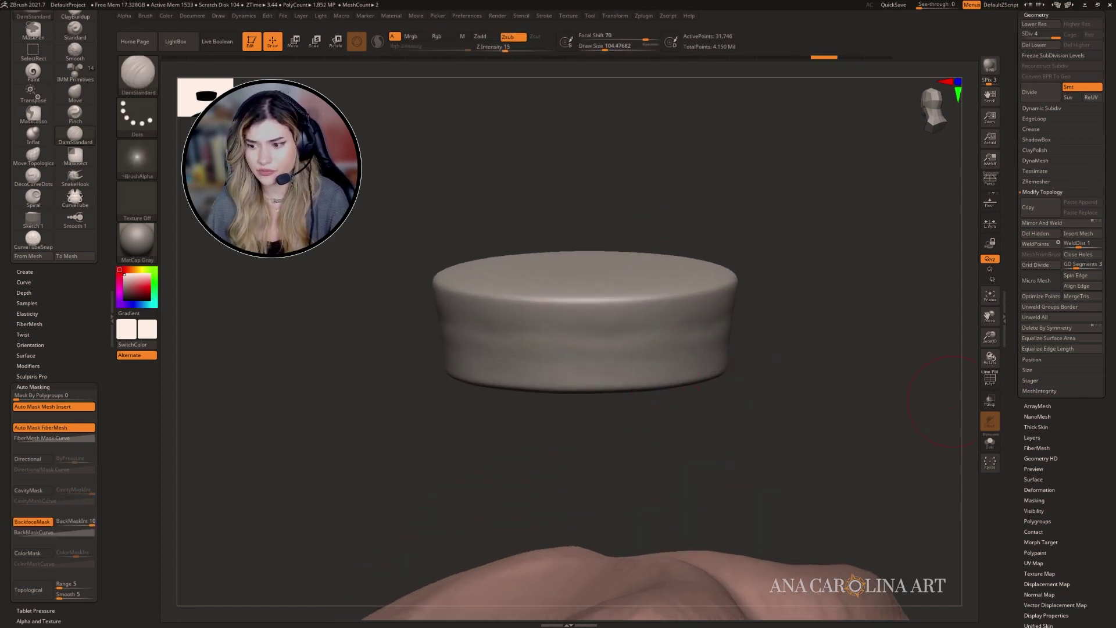
Build up rough horizontal layers around the disc's side with the ClayBuildup brush.
key(b)
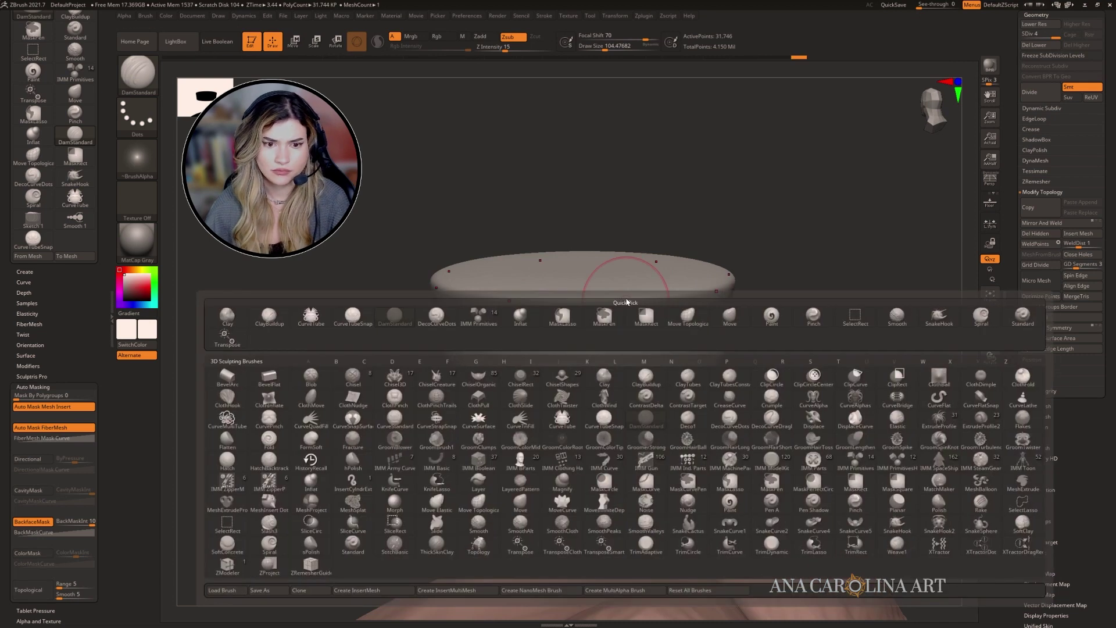
key(c)
key(b)
mouse_move(637, 299)
mouse_down()
mouse_move(591, 305)
mouse_move(663, 334)
mouse_move(695, 306)
mouse_move(639, 364)
mouse_up()
Add irregular lumps around the disc's upper rim and side with the Blob brush at draw size 112.
key(b)
key(b)
key(l)
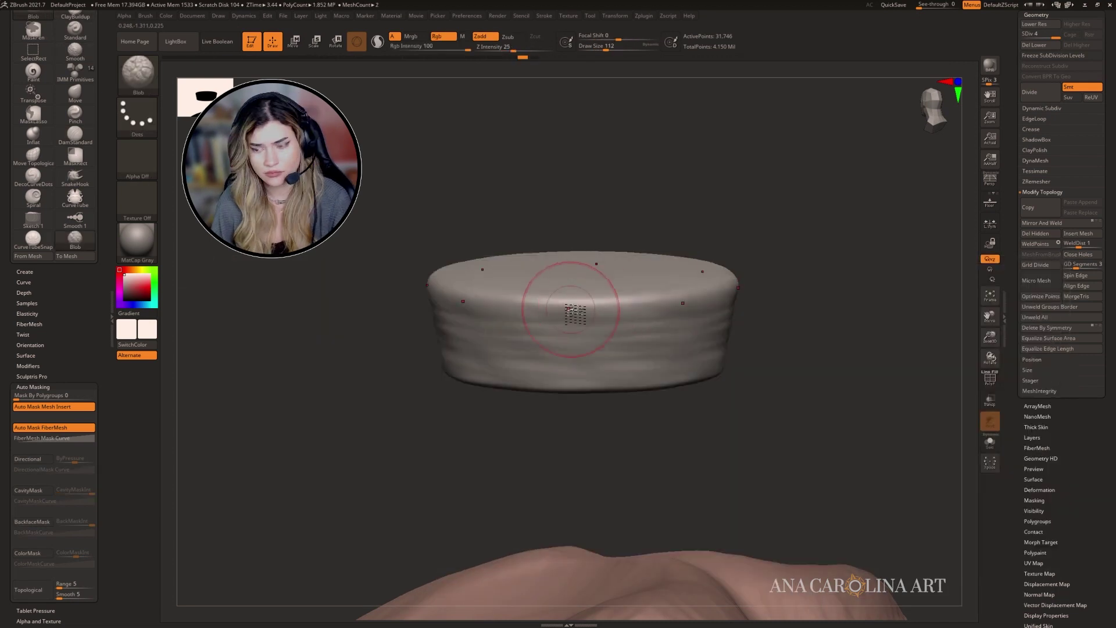
mouse_move(570, 309)
mouse_down()
mouse_move(560, 308)
mouse_move(601, 310)
mouse_up()
drag(603, 351, 570, 334)
ctrl+right_drag(598, 343, 600, 356)
drag(600, 356, 611, 372)
ctrl+right_drag(610, 384, 611, 372)
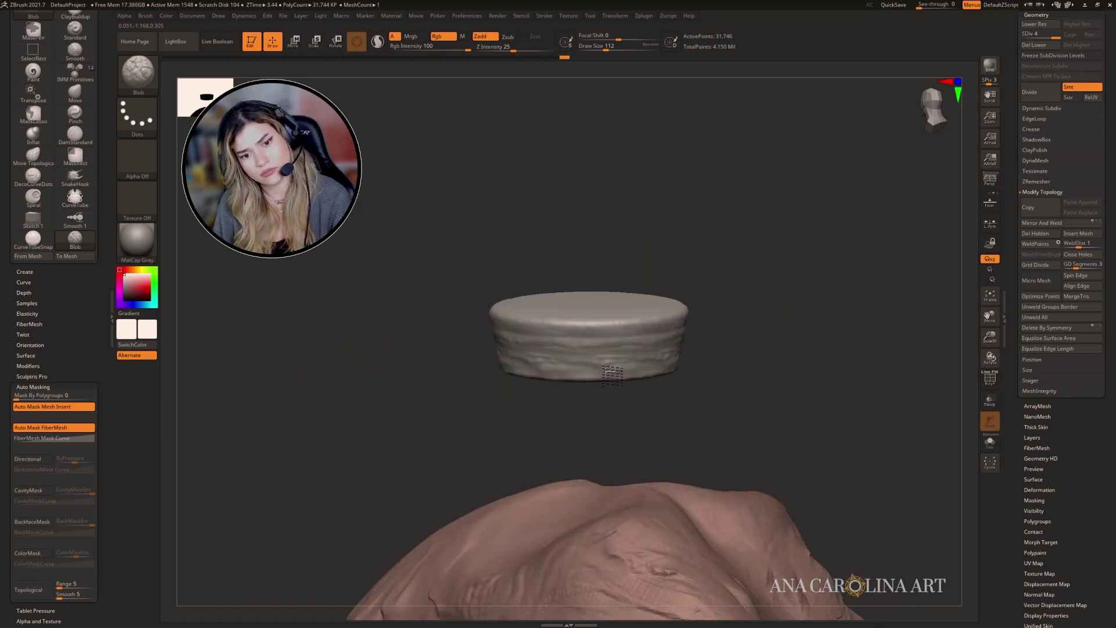
drag(612, 376, 655, 367)
ctrl+right_drag(655, 360, 650, 377)
drag(600, 327, 636, 323)
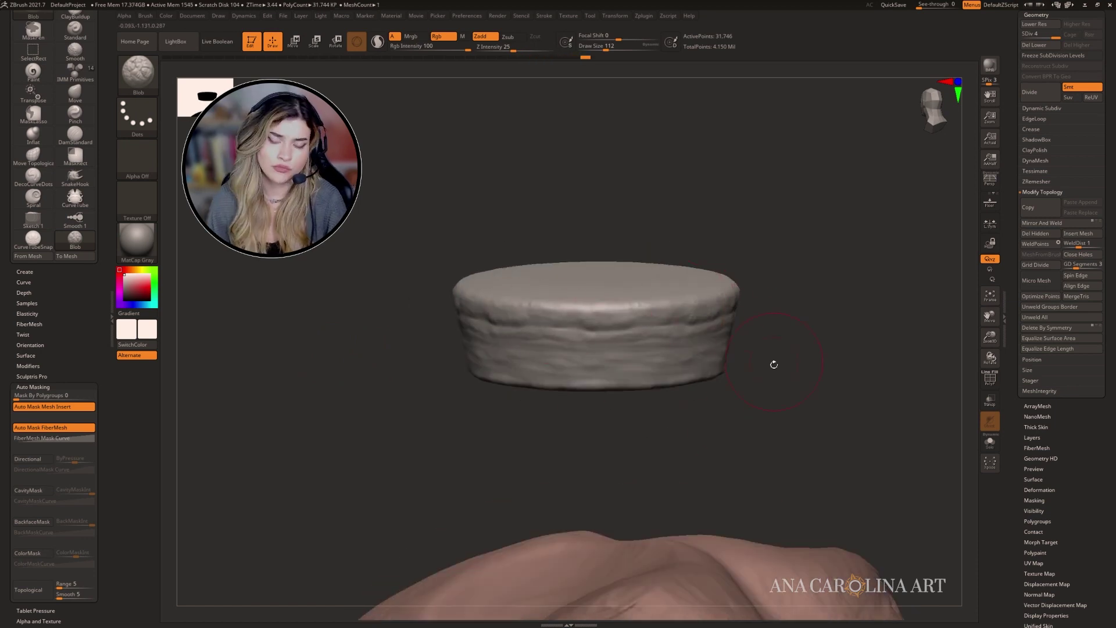
Subdivide the lumpy disc once more, to subdivision level 5.
drag(773, 364, 798, 366)
ctrl+right_drag(797, 367, 800, 382)
click(1039, 93)
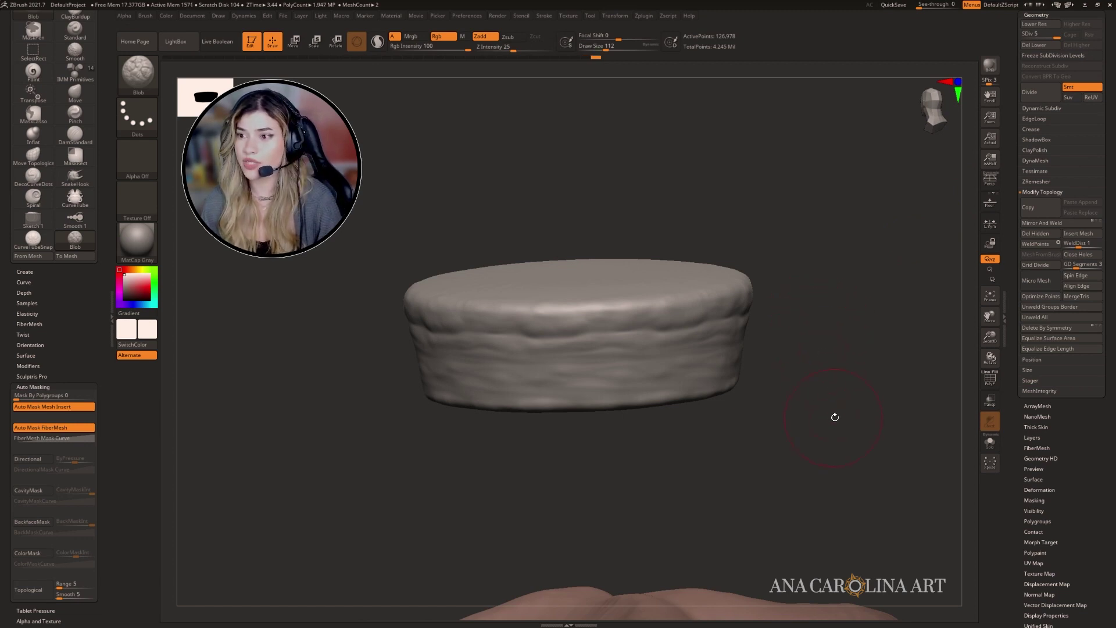
alt+right_drag(845, 417, 846, 454)
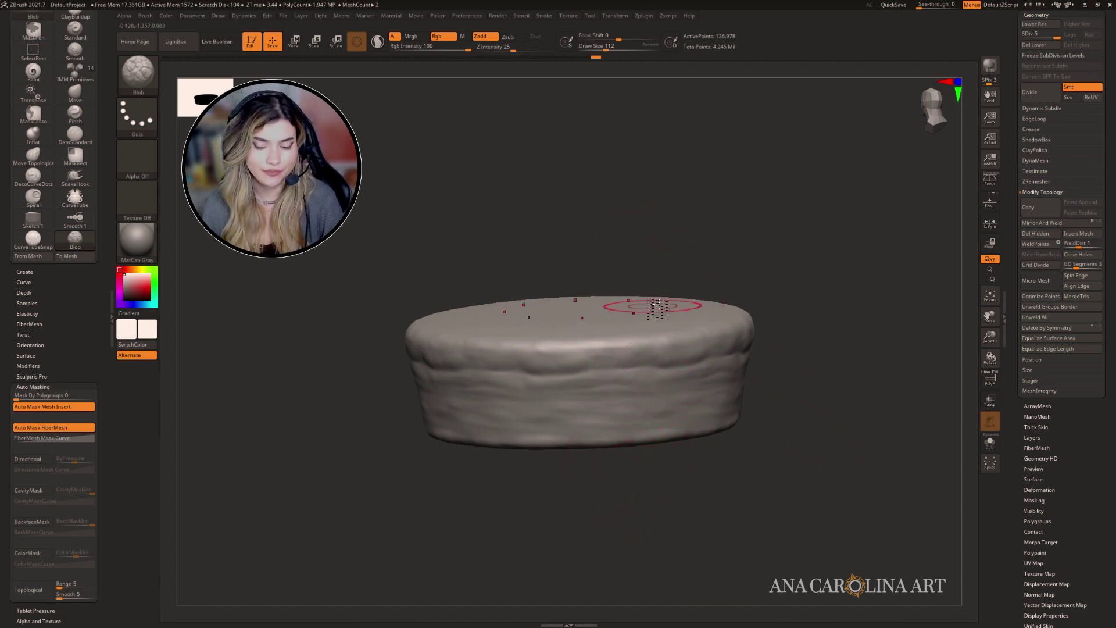
Set up the DamStandard brush with Alpha 62, focal shift -41 and Z intensity 9.
key(b)
key(d)
key(s)
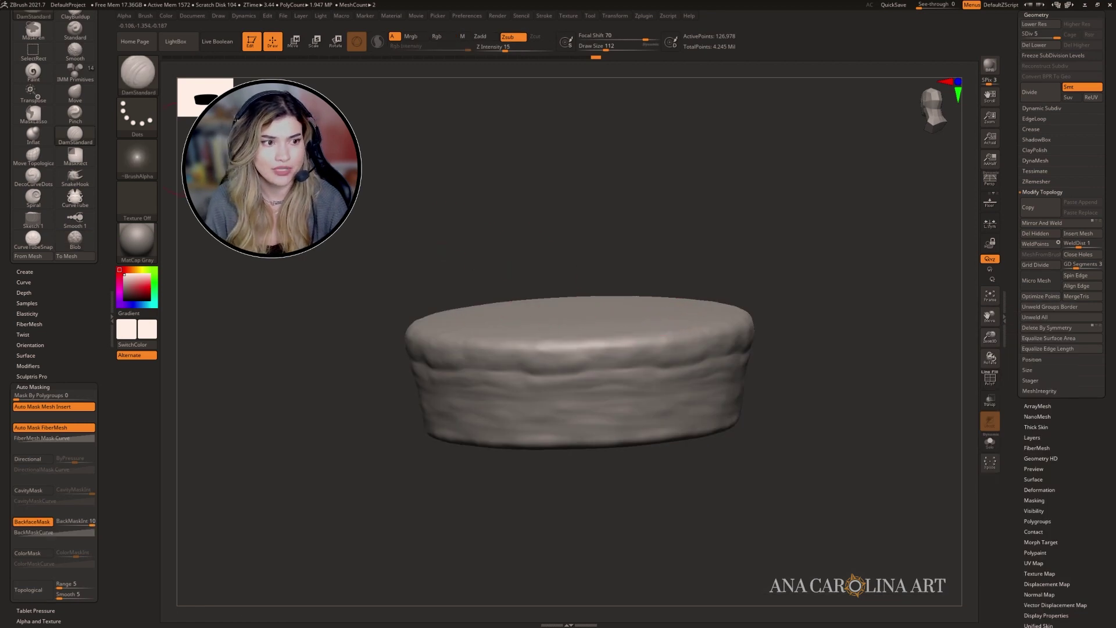
click(137, 157)
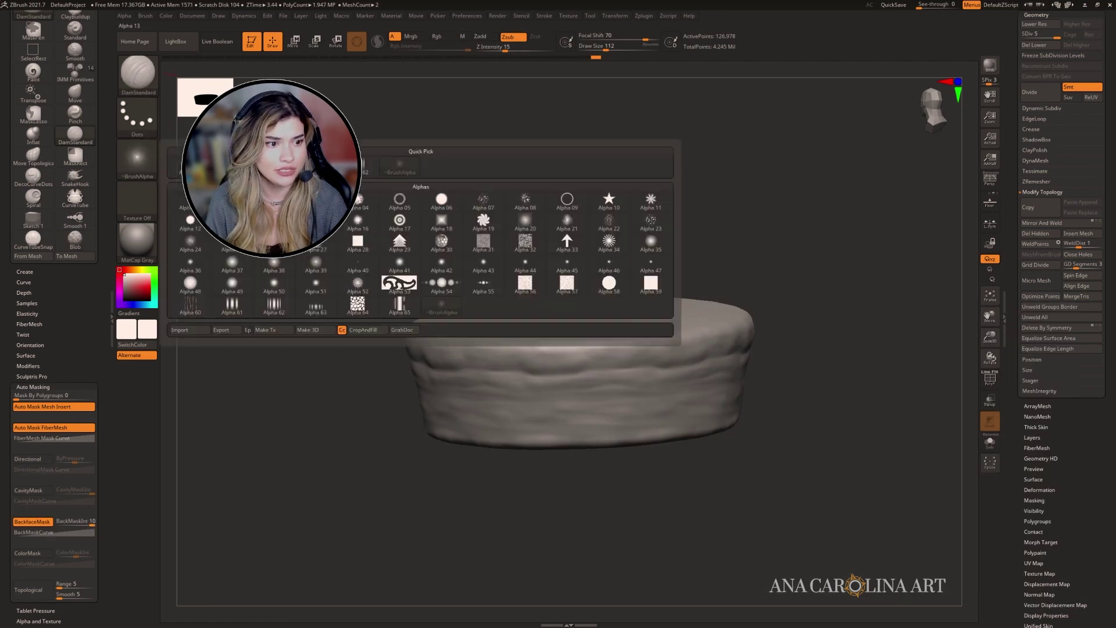
click(282, 301)
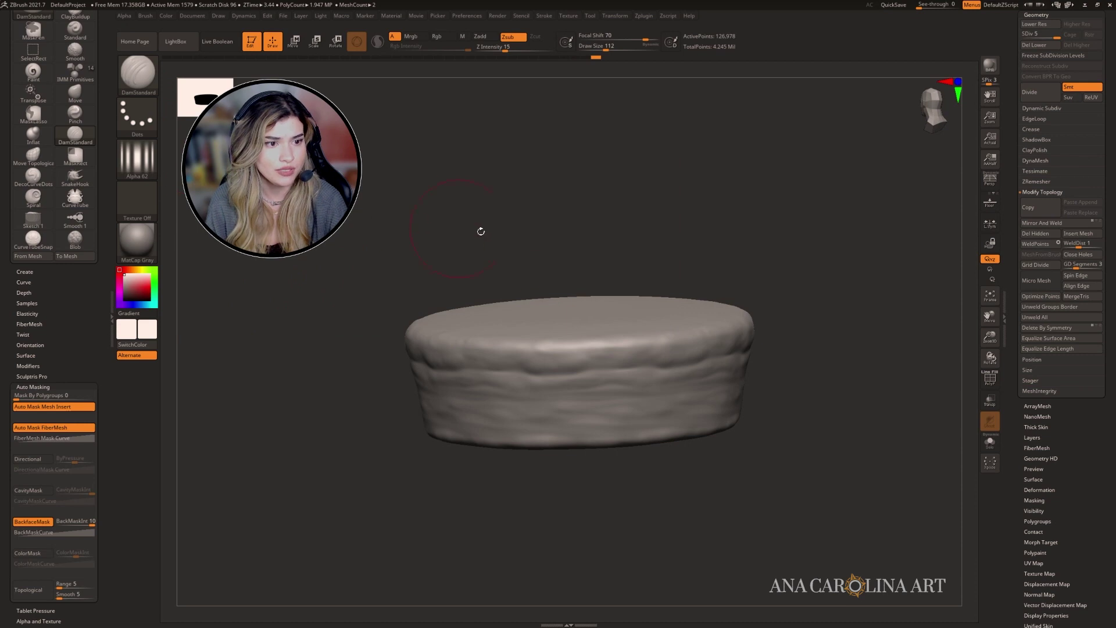
key(space)
drag(552, 254, 533, 274)
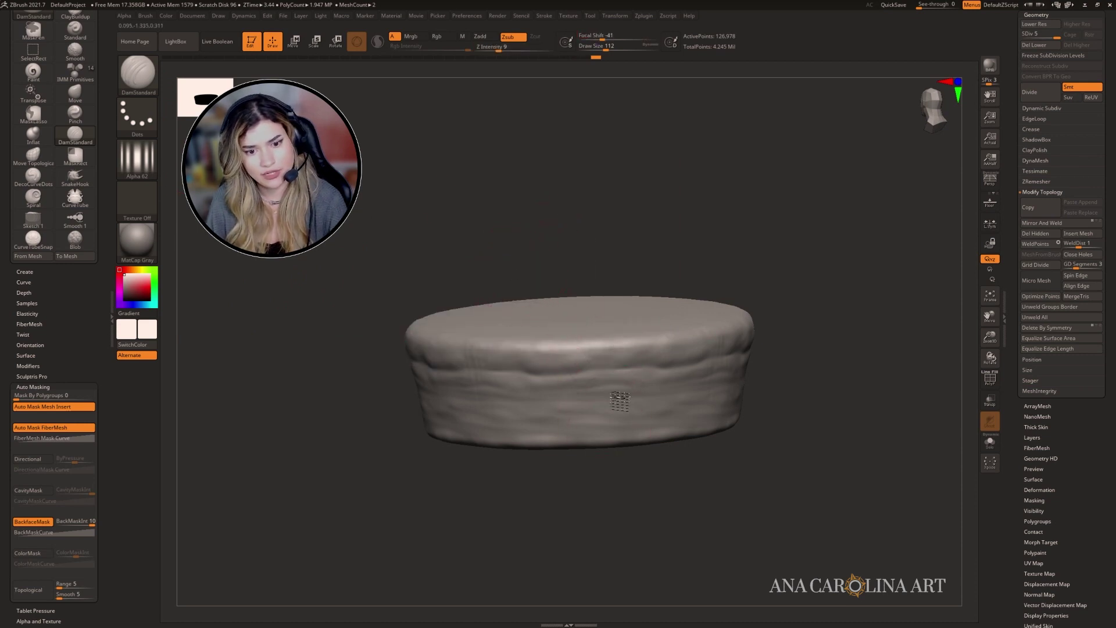
Try carving fine vertical striations down the disc's side with the striped DamStandard brush.
drag(619, 397, 626, 439)
drag(638, 350, 638, 443)
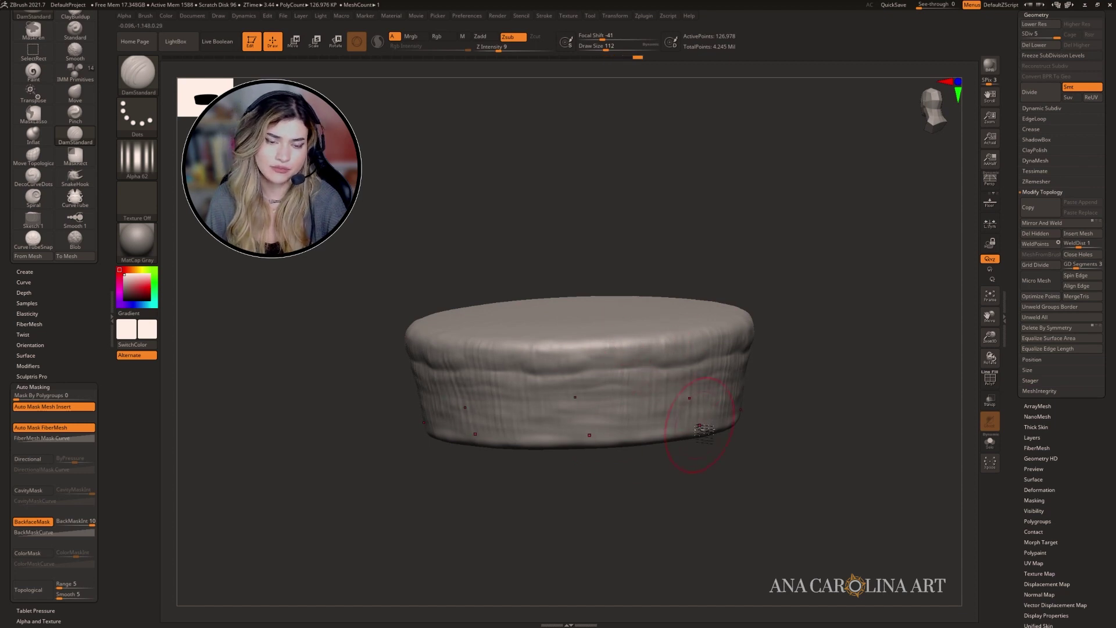
mouse_move(586, 459)
mouse_down()
mouse_move(581, 523)
mouse_move(587, 407)
mouse_up()
mouse_move(647, 356)
mouse_down()
mouse_move(646, 378)
mouse_move(619, 386)
mouse_move(567, 449)
mouse_up()
mouse_move(712, 459)
alt+mouse_down()
mouse_move(718, 381)
mouse_move(726, 512)
alt+mouse_up()
drag(802, 445, 813, 401)
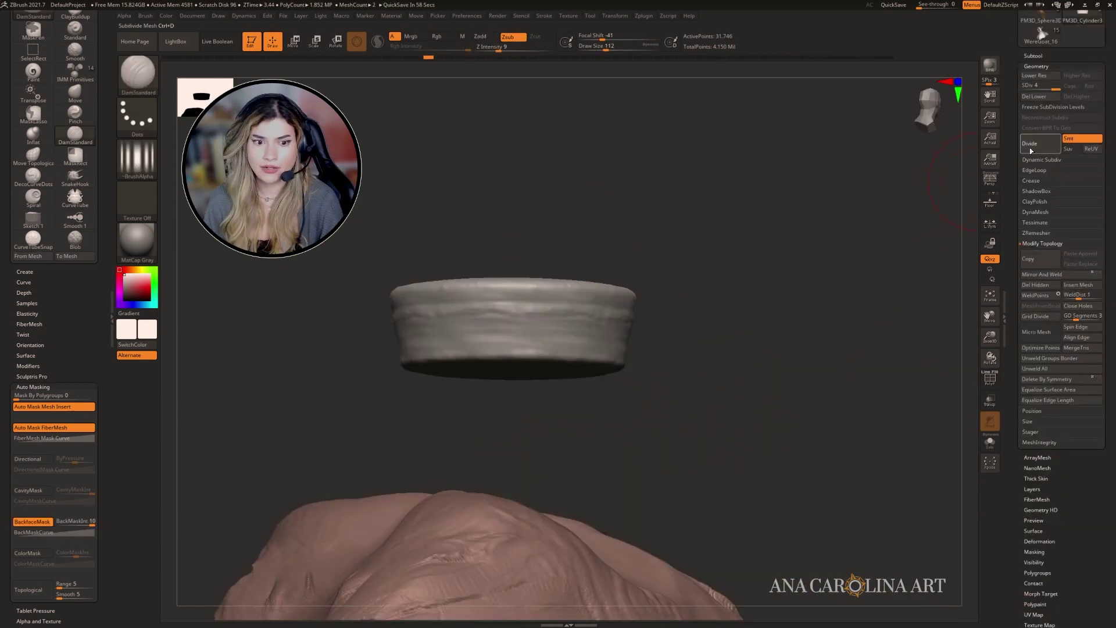
Subdivide the disc to level 5 and carve fine vertical striations around its side with the striped DamStandard brush.
click(1031, 151)
right_drag(591, 299, 651, 273)
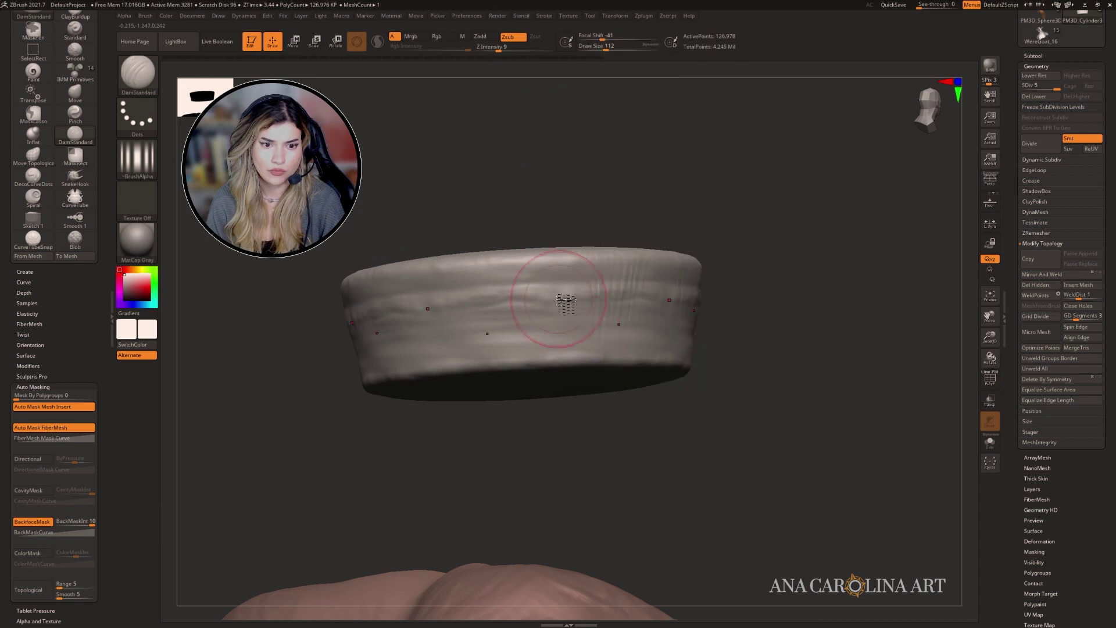
right_drag(566, 302, 564, 250)
drag(626, 312, 520, 275)
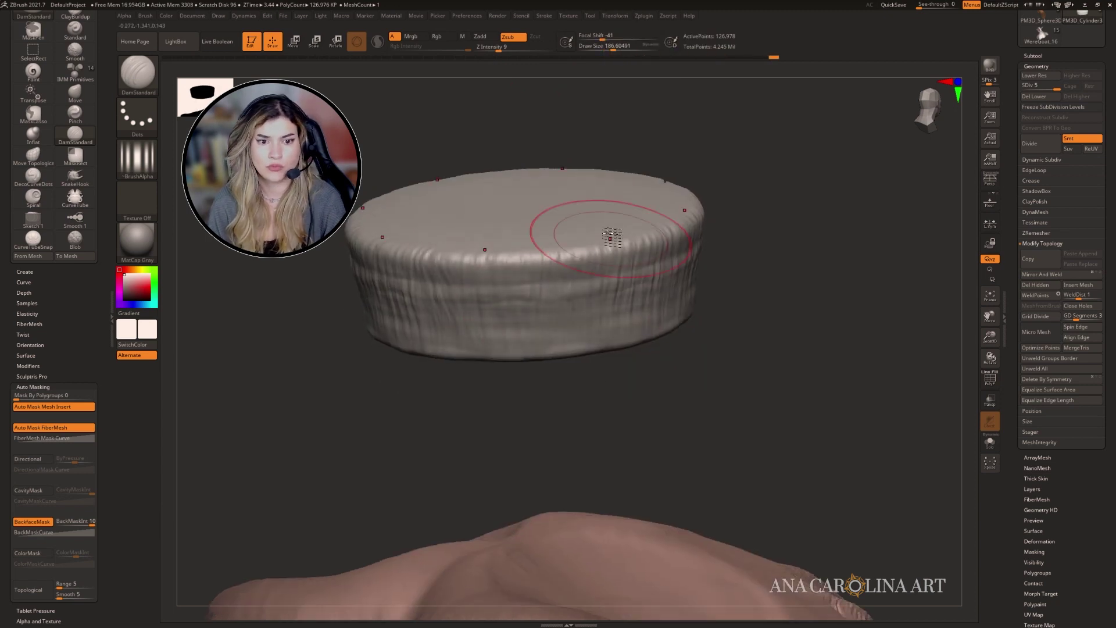
mouse_move(610, 237)
right_down()
mouse_move(623, 389)
mouse_move(573, 298)
mouse_move(658, 248)
right_up()
Select the Move brush and switch the symmetry from the radial Y axis to the X axis.
key(b)
key(m)
key(v)
click(614, 15)
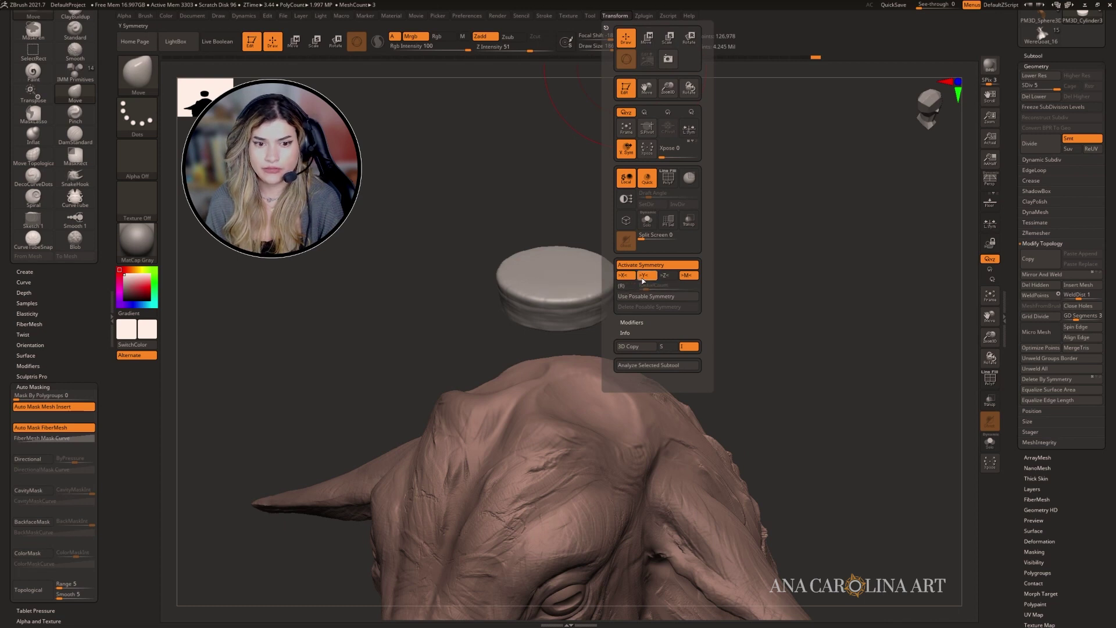
Reshape the disc into a rounded triangular outline with the Move brush at draw size about 116.
right_drag(644, 321, 615, 346)
key(space)
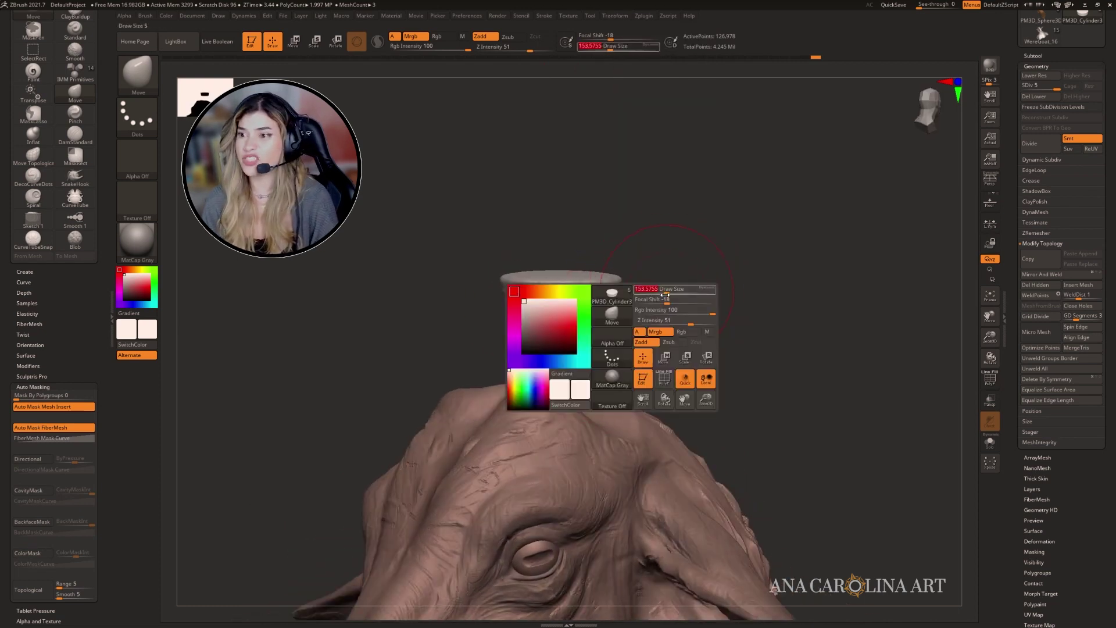
mouse_move(668, 286)
right_down()
mouse_move(662, 301)
mouse_move(567, 325)
mouse_move(663, 319)
mouse_move(575, 308)
mouse_move(618, 206)
mouse_move(558, 262)
mouse_move(523, 262)
mouse_move(510, 310)
mouse_move(500, 293)
mouse_move(686, 246)
mouse_move(722, 334)
mouse_move(711, 349)
mouse_move(691, 347)
right_up()
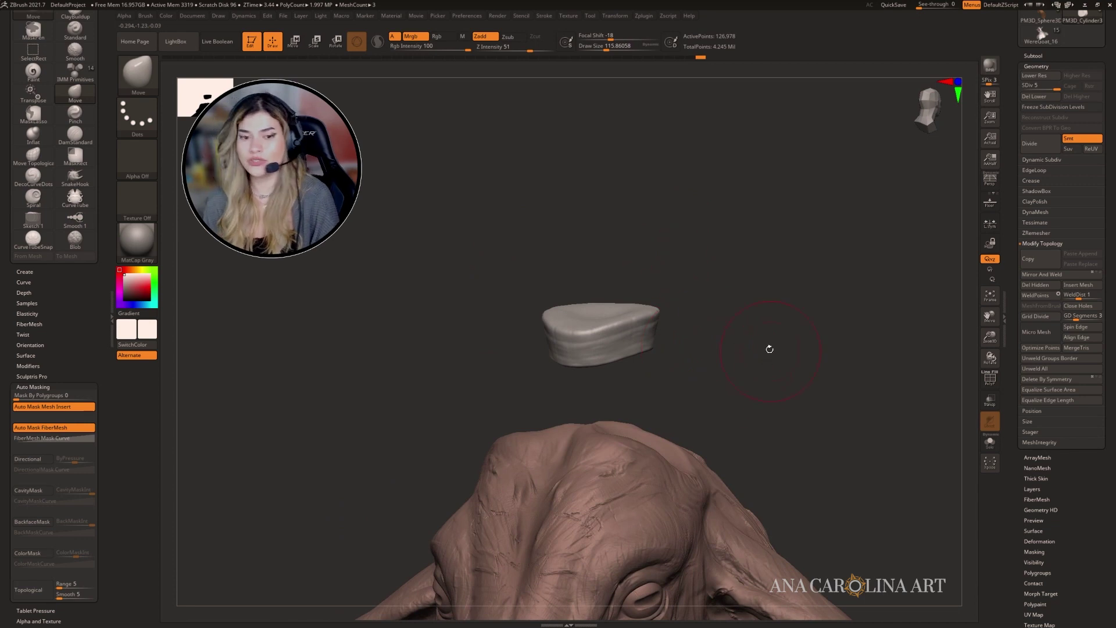
mouse_move(760, 411)
right_down()
mouse_move(775, 289)
mouse_move(734, 391)
mouse_move(738, 370)
mouse_move(706, 405)
right_up()
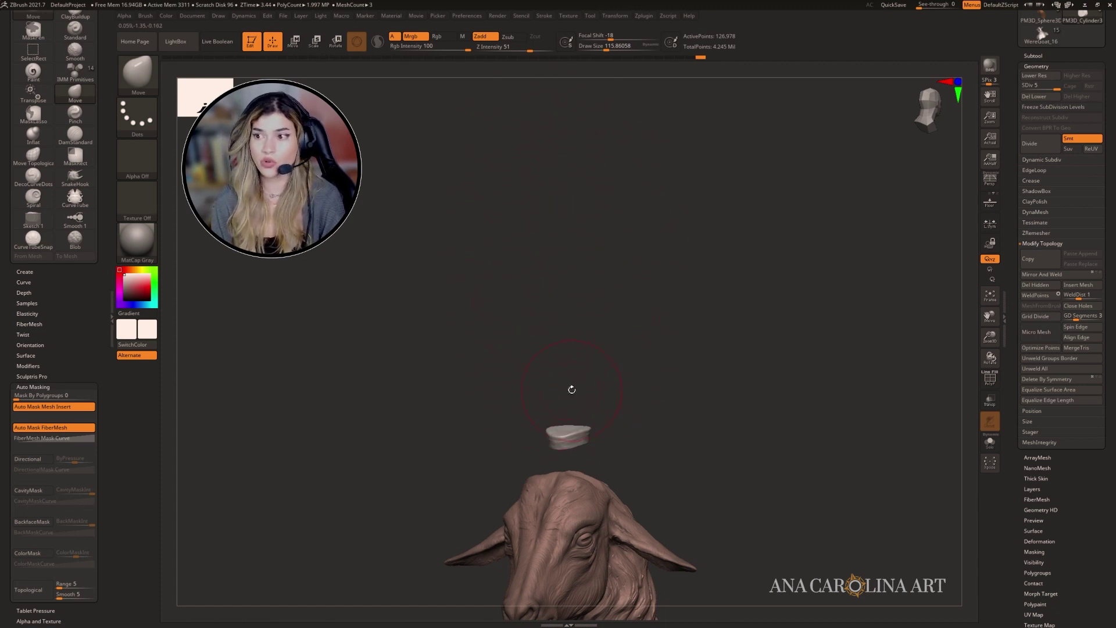
Try to duplicate the disc upward with the move gizmo from a straight front view.
key(w)
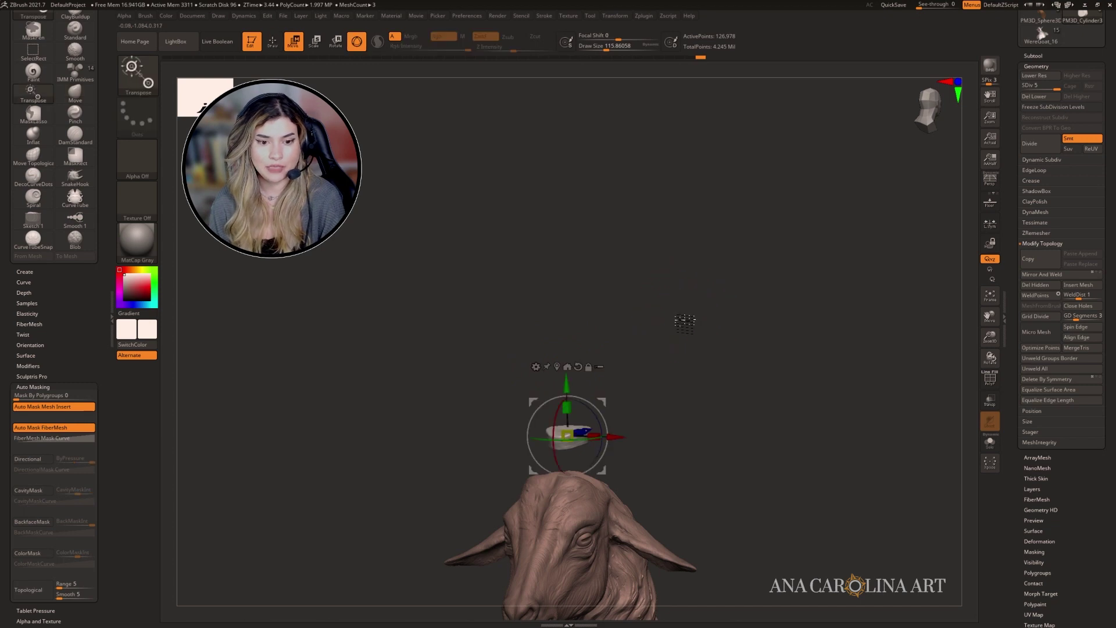
shift+drag(655, 406, 667, 370)
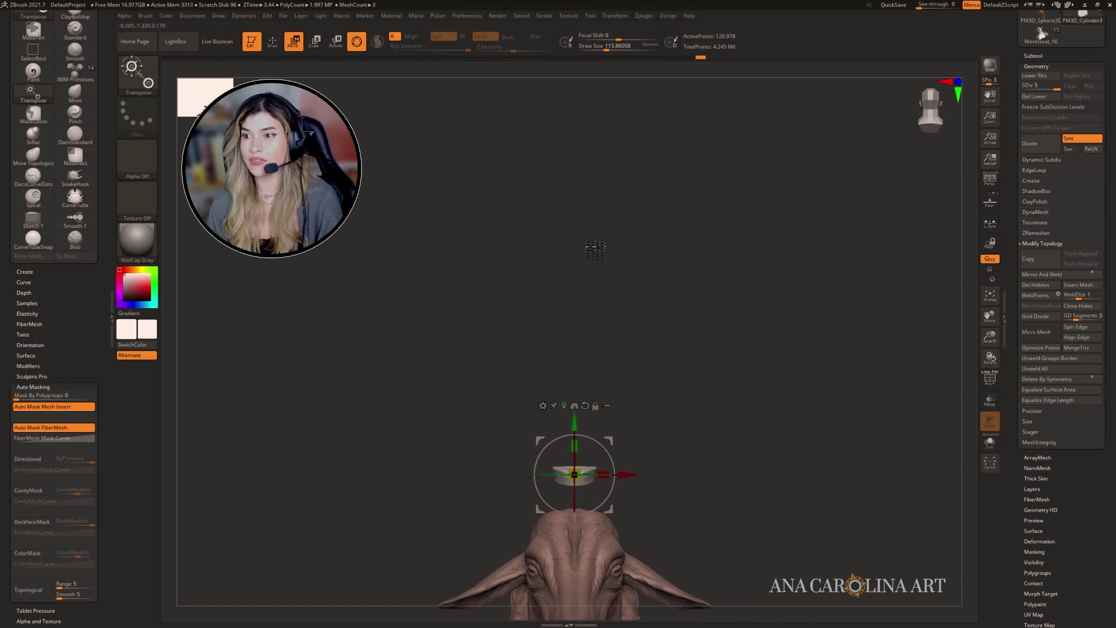
key(ctrl)
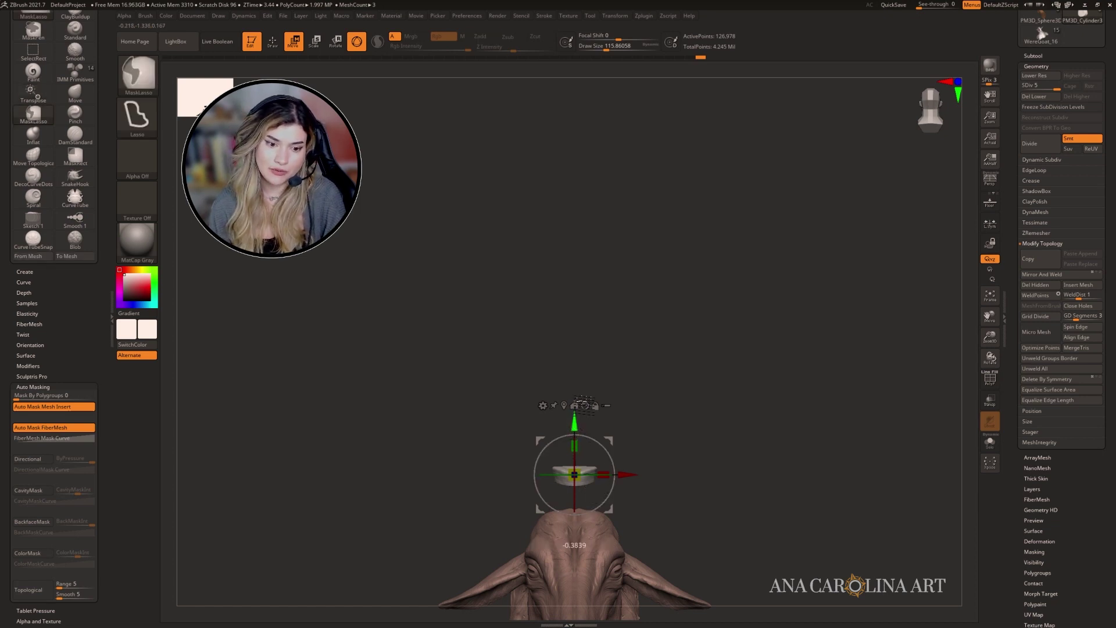
ctrl+drag(584, 406, 583, 402)
Delete the disc's lower subdivision levels and return to the straight front view.
drag(695, 401, 651, 385)
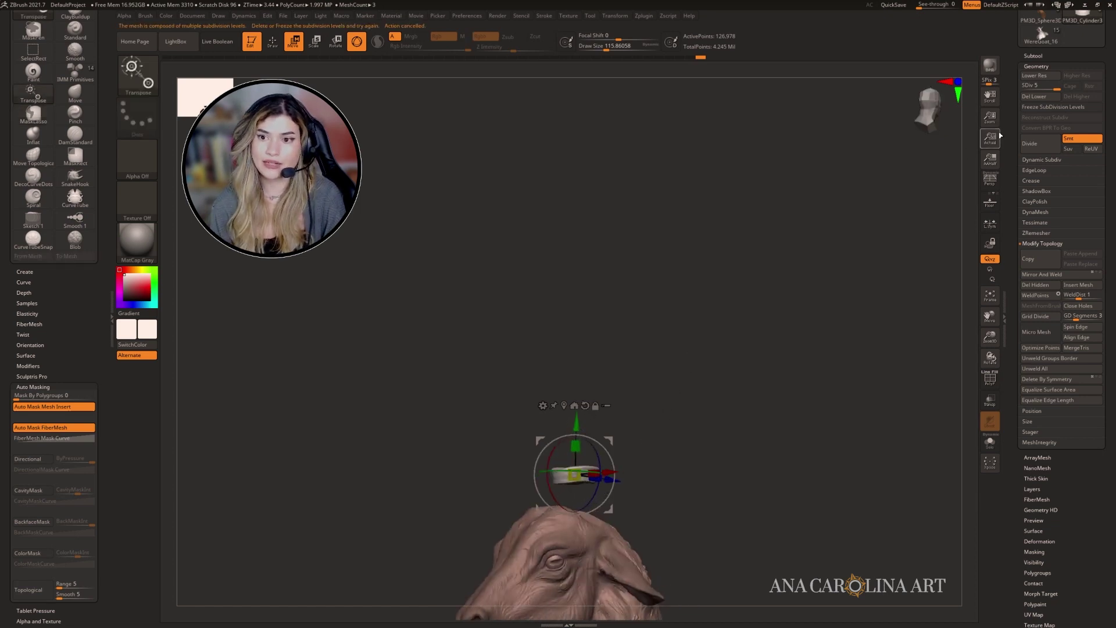
click(1037, 98)
shift+drag(796, 251, 803, 259)
Duplicate the disc upward in repeated 0.0929 steps over a distance of about 3.34 to stack a tall ridged column.
key(ctrl)
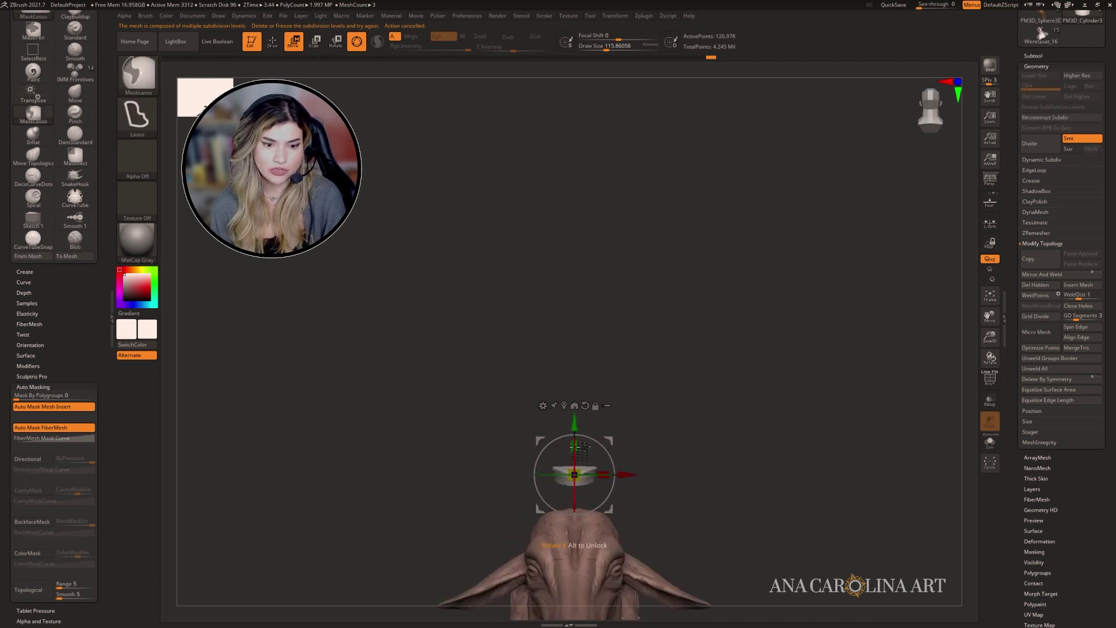
ctrl+drag(578, 425, 584, 419)
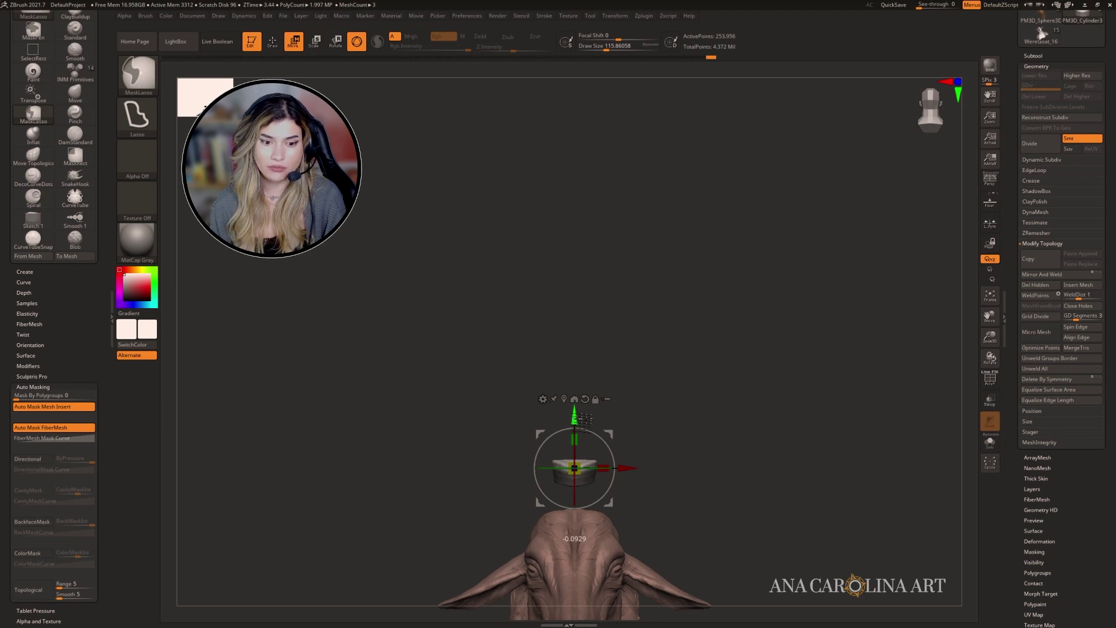
ctrl+drag(583, 418, 597, 357)
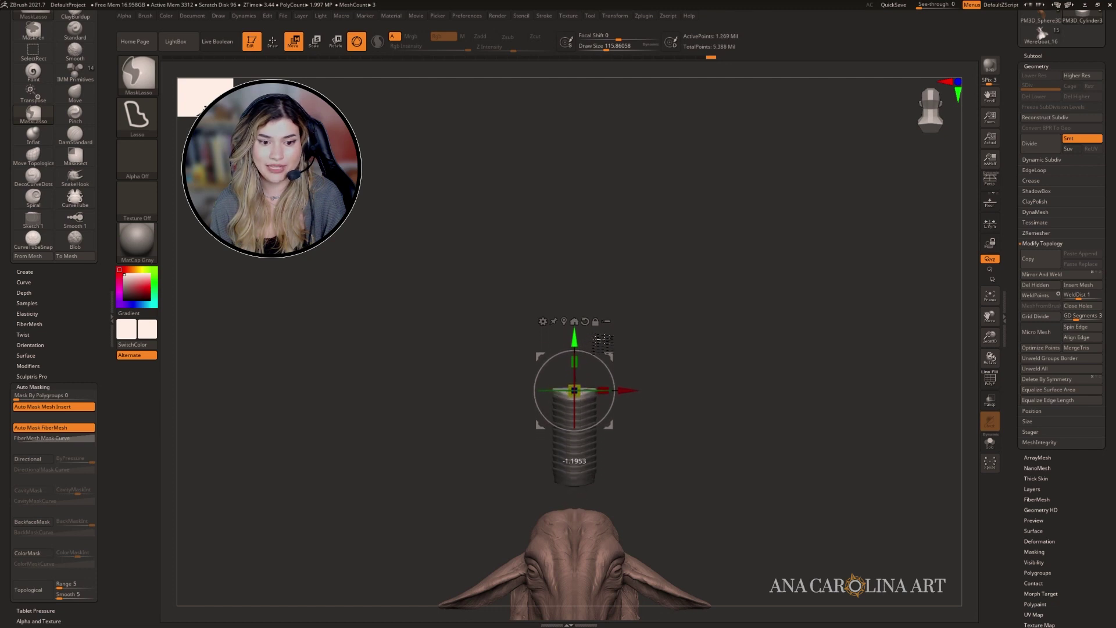
ctrl+drag(602, 343, 609, 319)
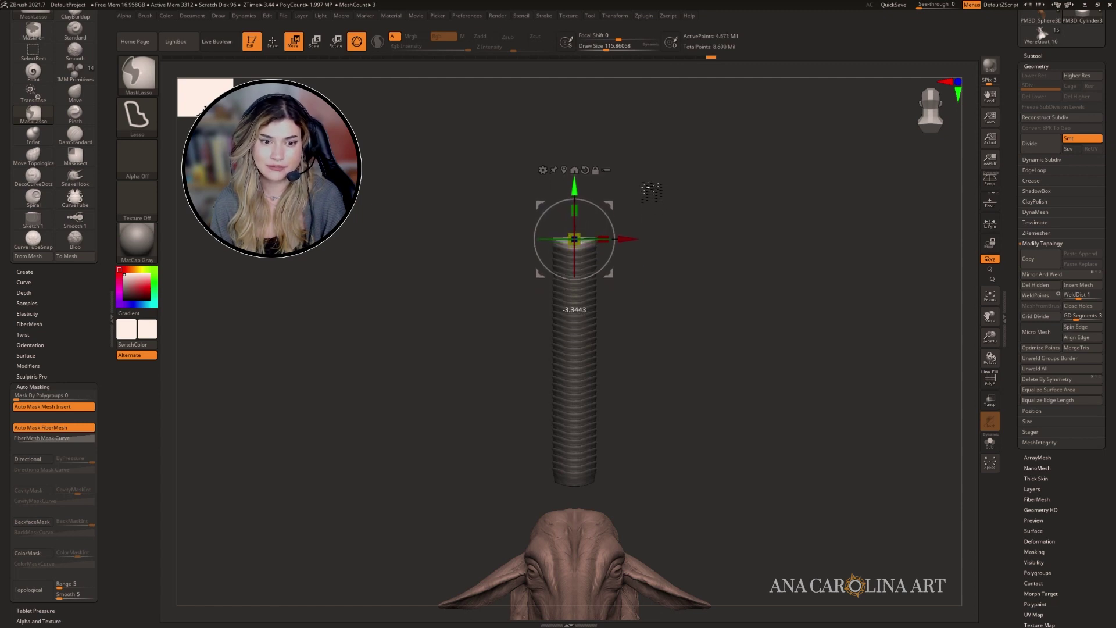
key(q)
Pull the flat cap of the column's top disc up into a rounded peak with the Move brush at draw size 112.
mouse_move(705, 354)
alt+mouse_down()
mouse_move(723, 416)
mouse_move(720, 382)
mouse_move(761, 396)
alt+mouse_up()
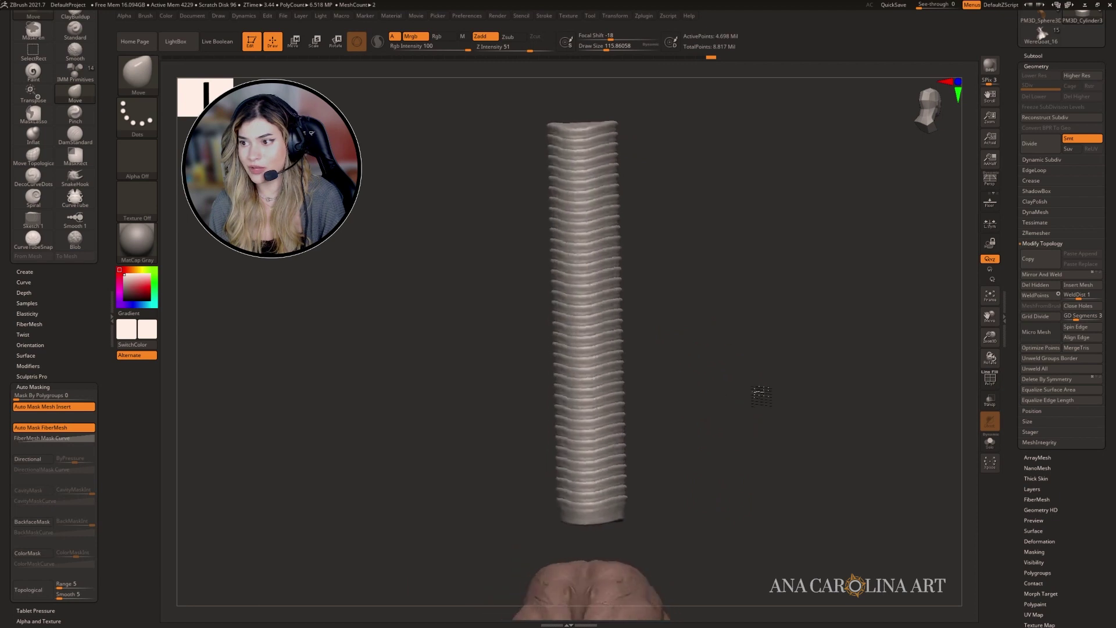
right_drag(761, 395, 709, 449)
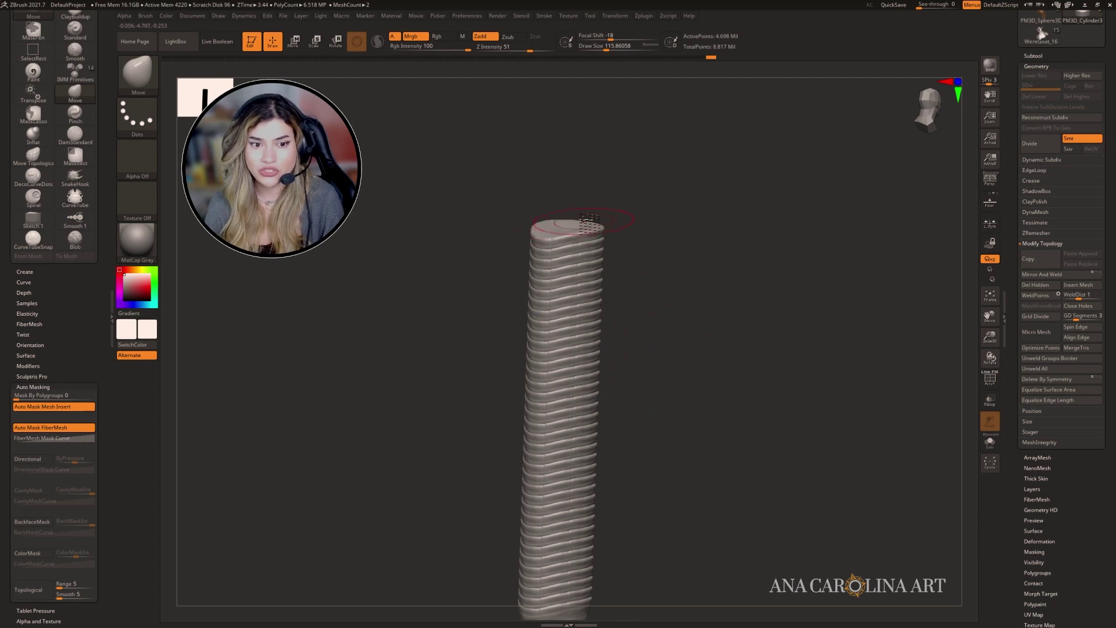
ctrl+right_drag(611, 217, 586, 221)
key(b)
key(m)
key(v)
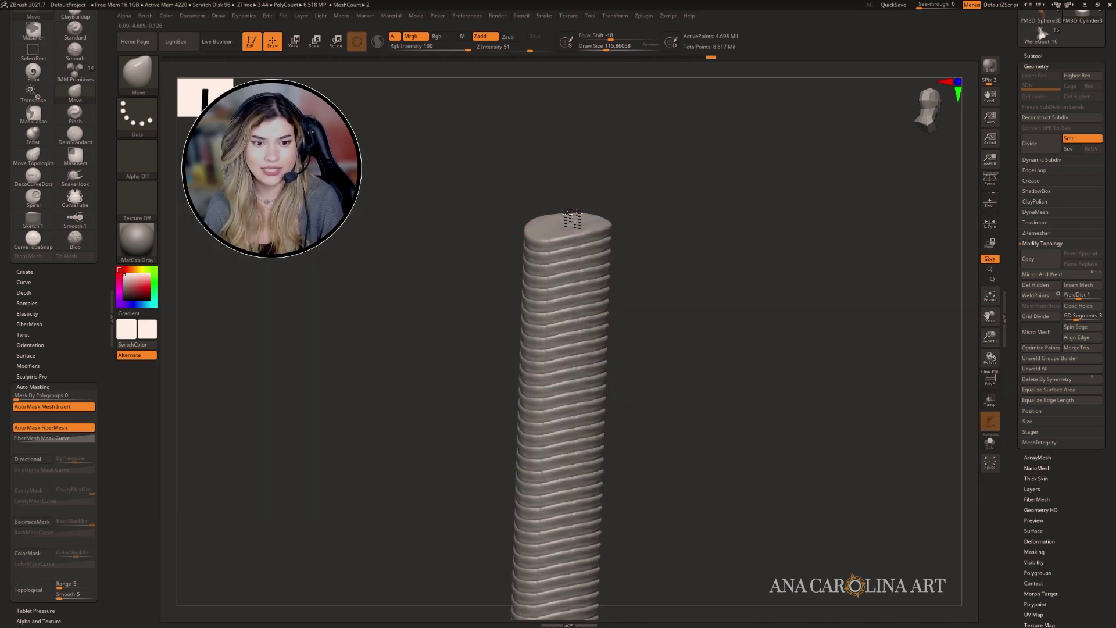
drag(568, 212, 568, 220)
key(ctrl+z)
key(space)
key(space)
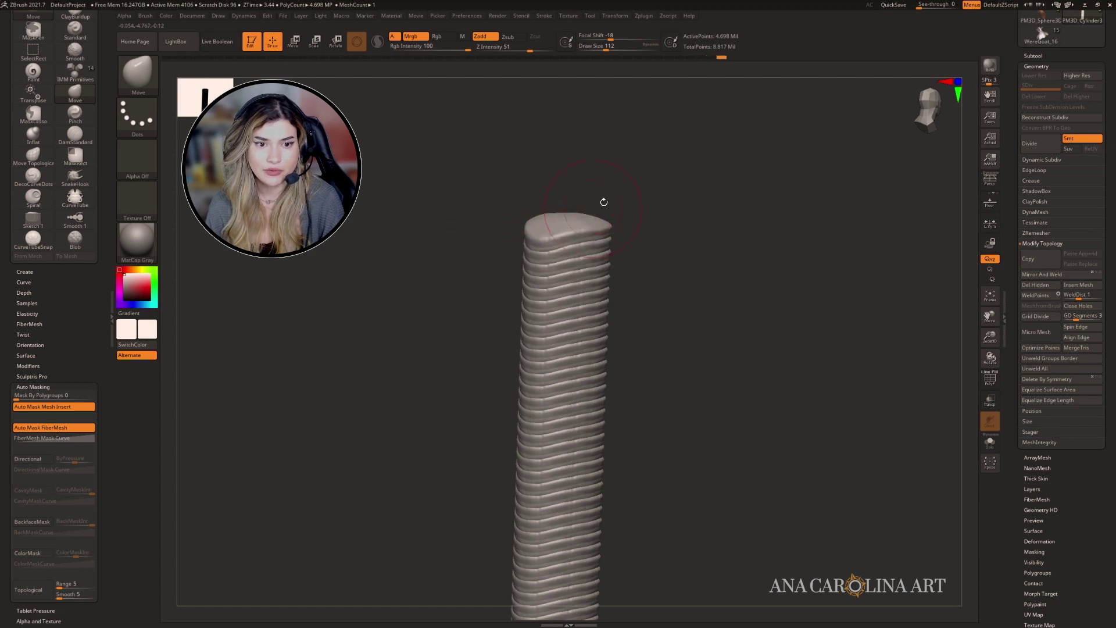
key(ctrl+shift+z)
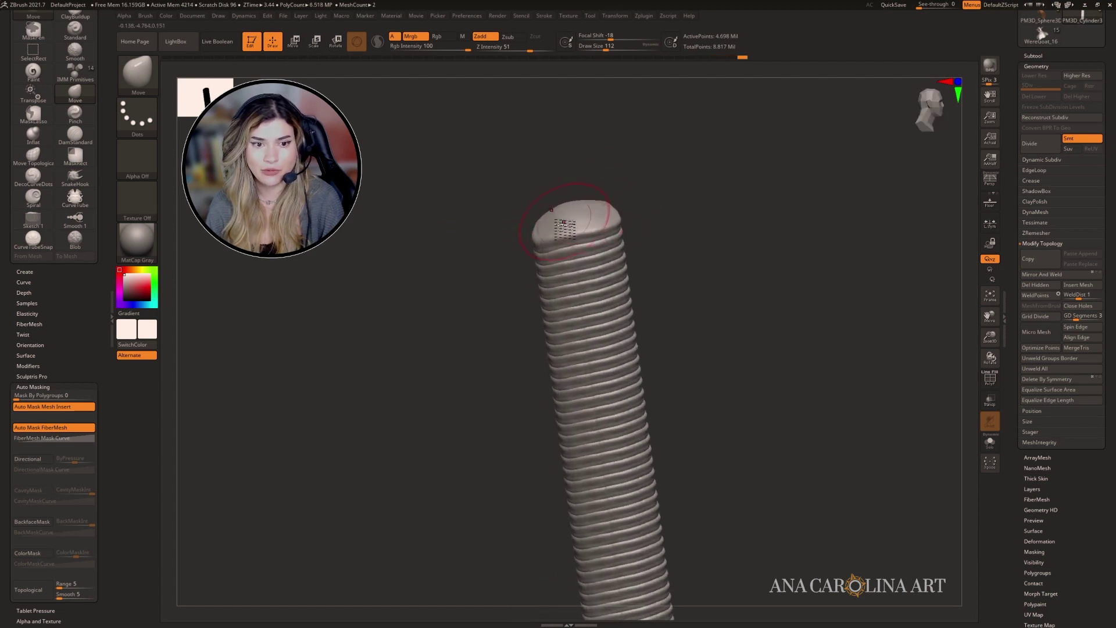
key(ctrl+z)
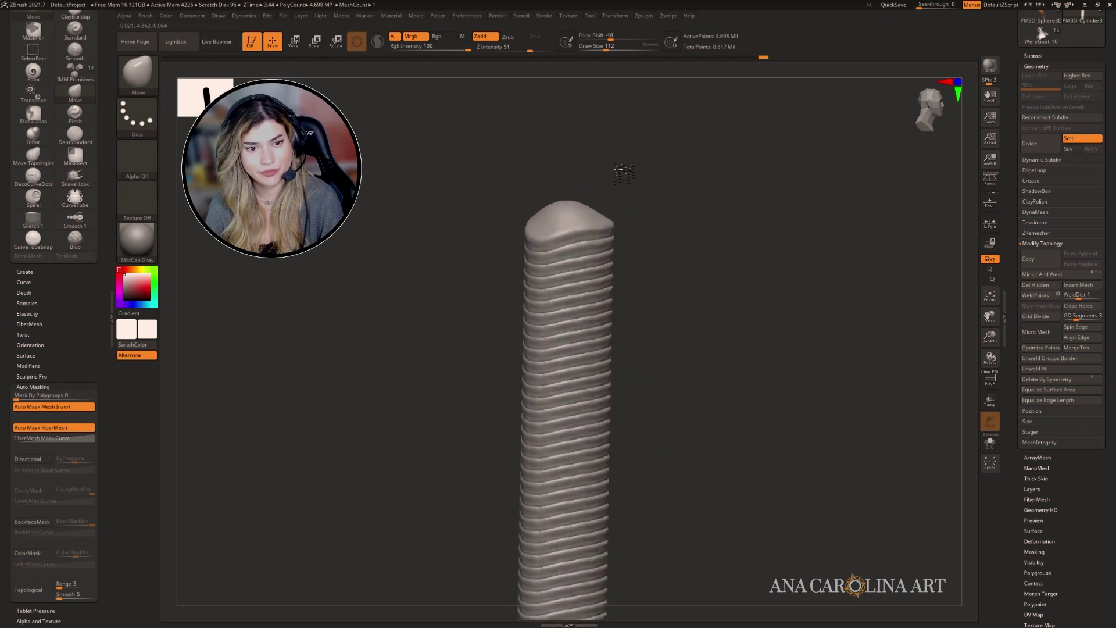
key(b)
key(c)
key(b)
drag(680, 364, 690, 344)
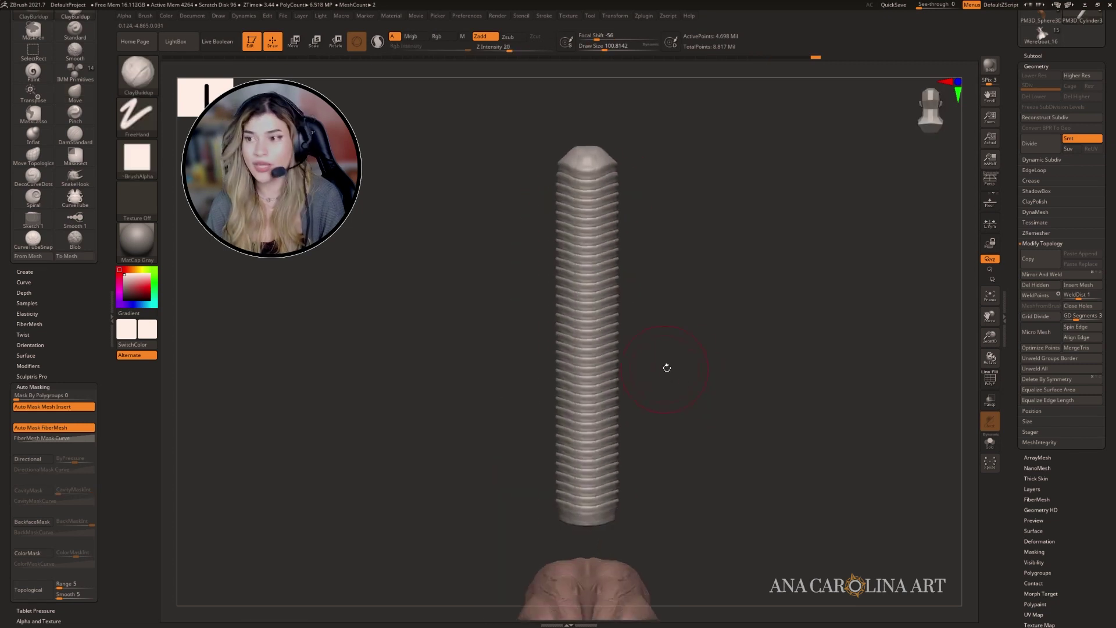
key(ctrl+shift+z)
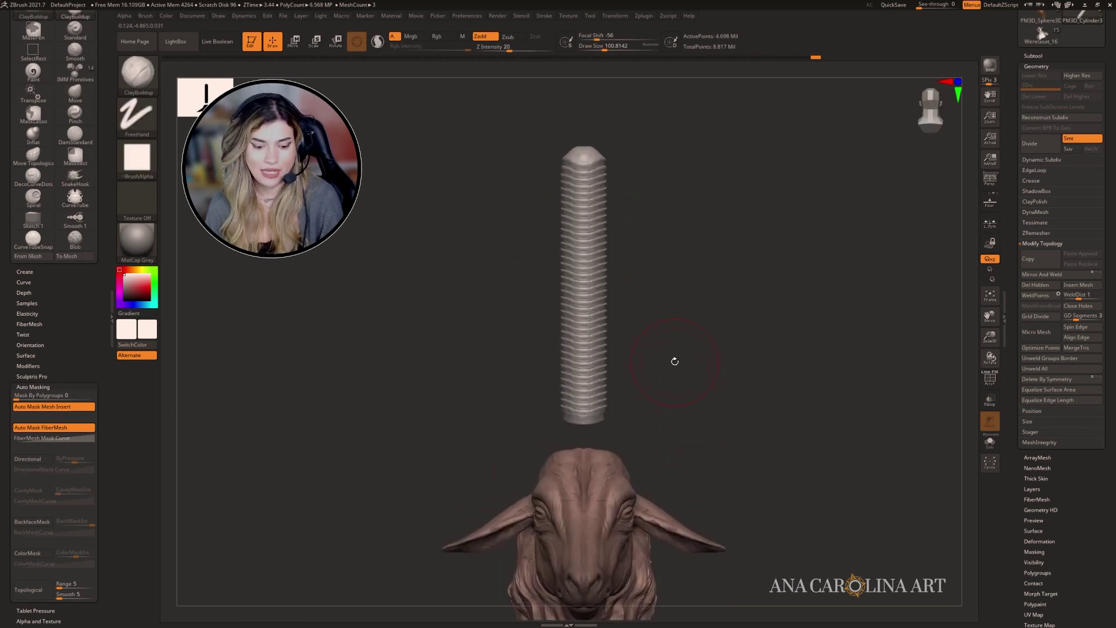
Apply a Taper deformer to the ridged column and narrow its upper end to a sharp horn tip.
key(w)
mouse_move(666, 320)
mouse_down()
mouse_move(678, 331)
mouse_move(655, 346)
mouse_up()
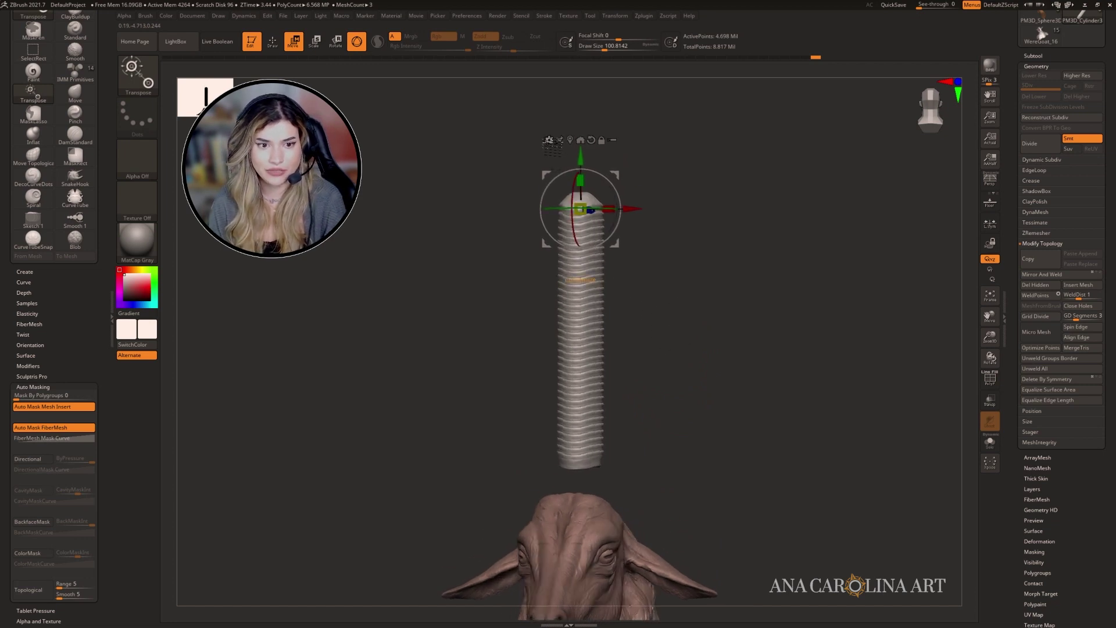
click(548, 140)
click(548, 140)
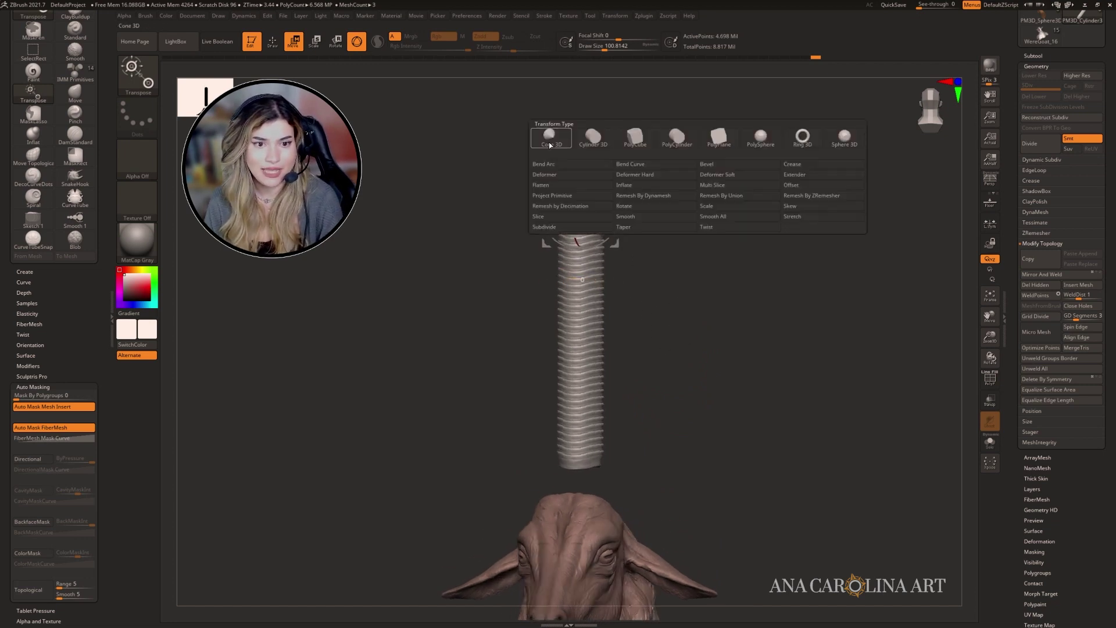
click(636, 228)
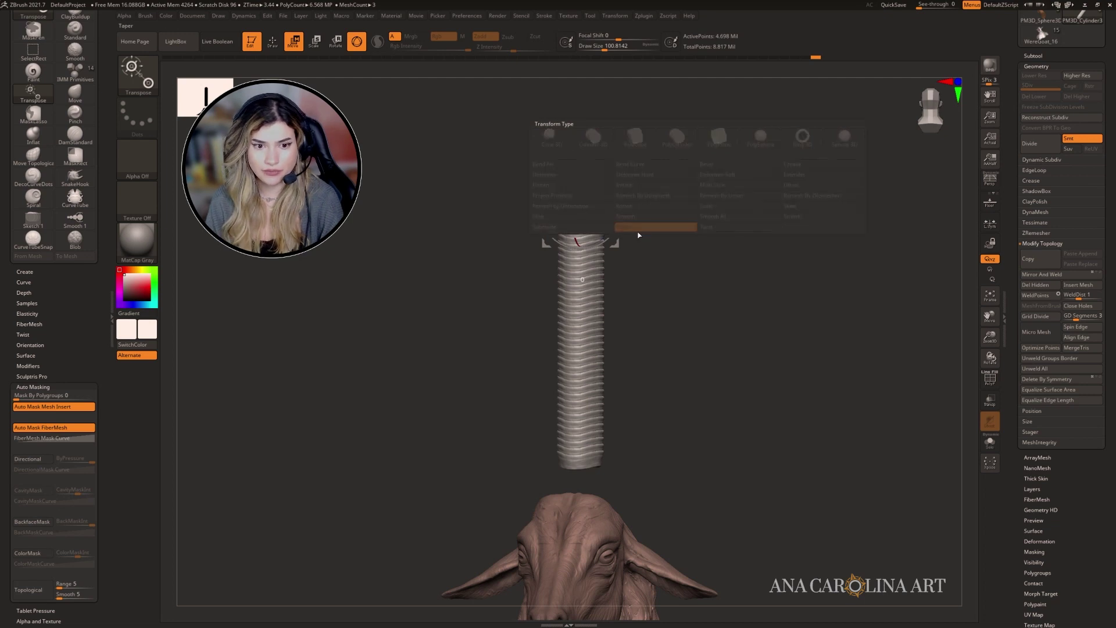
drag(642, 282, 639, 291)
mouse_move(699, 218)
alt+mouse_down()
mouse_move(689, 283)
mouse_move(702, 240)
mouse_move(677, 209)
mouse_move(684, 194)
mouse_move(677, 223)
alt+mouse_up()
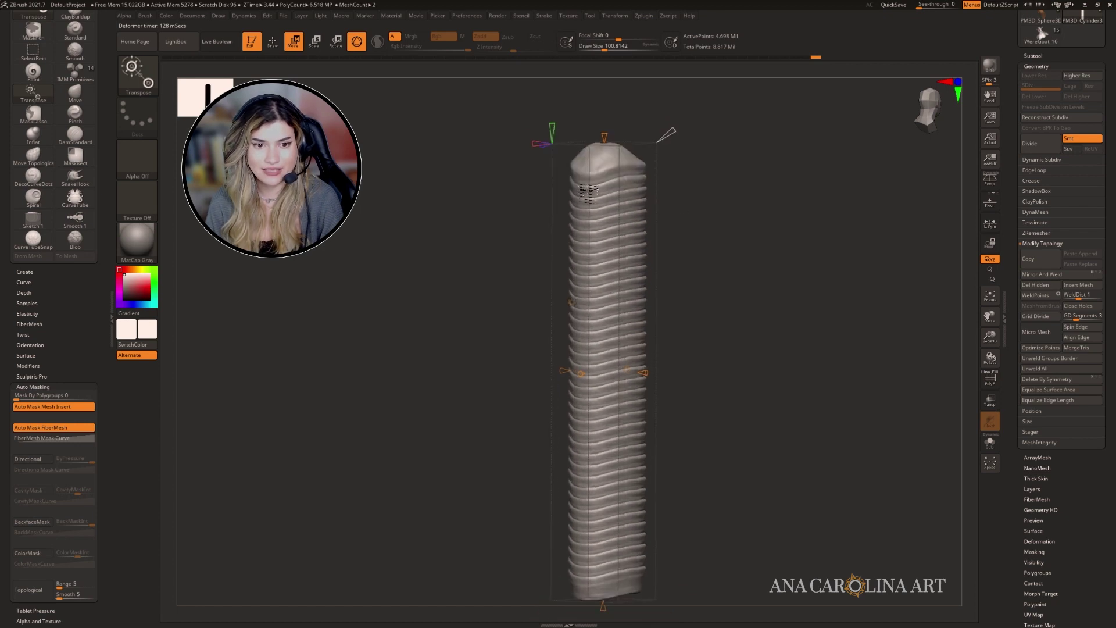
click(604, 138)
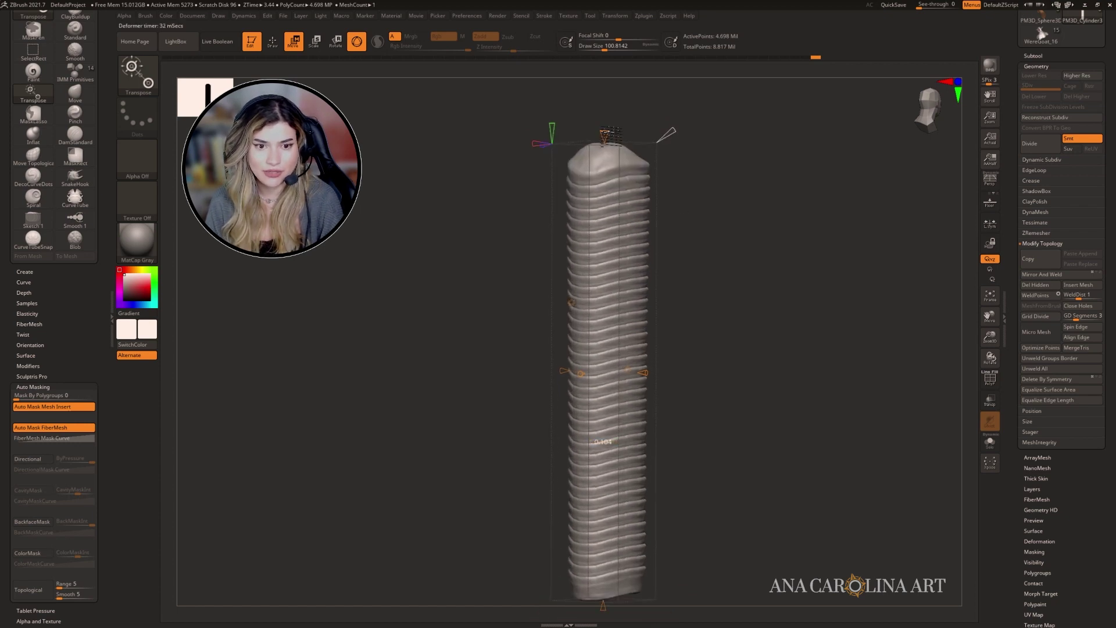
drag(603, 148, 605, 184)
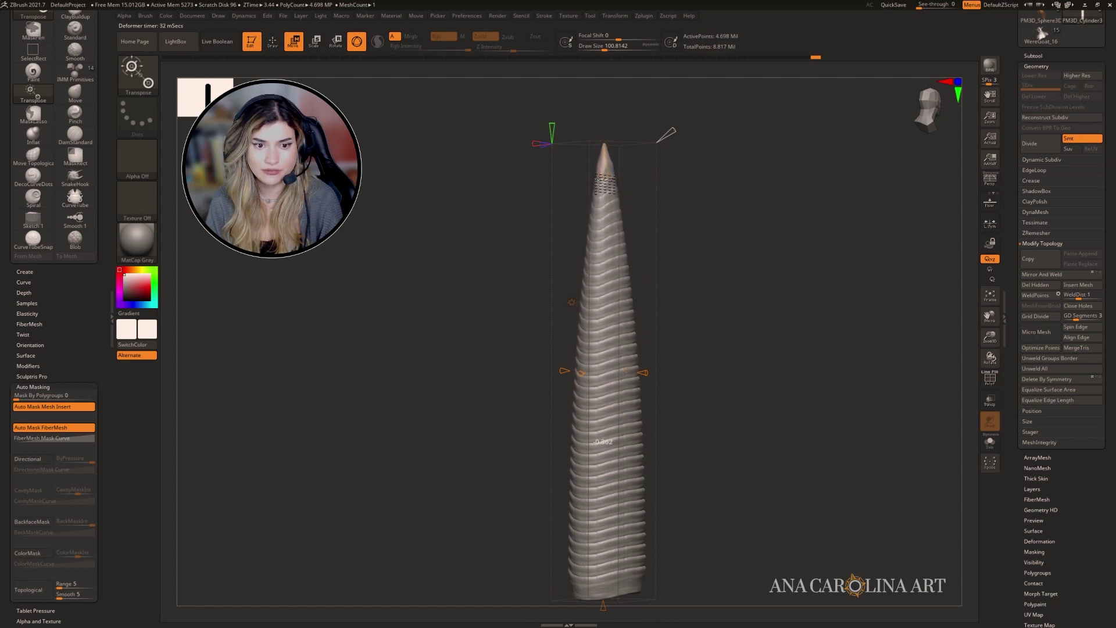
alt+drag(659, 496, 676, 372)
drag(620, 479, 622, 470)
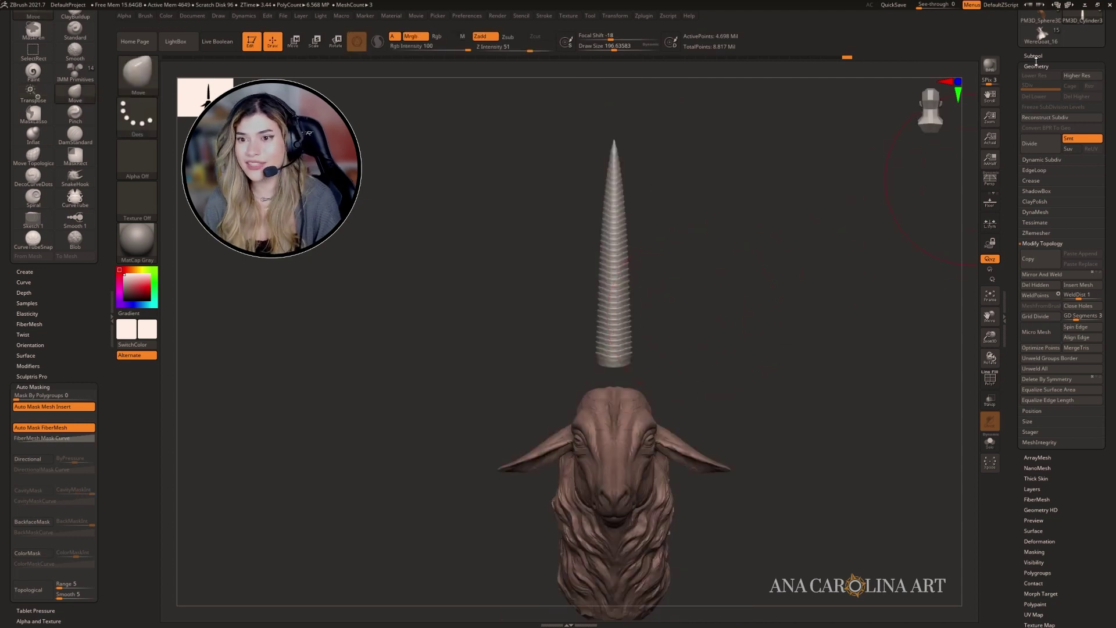
Duplicate the tapered horn as a separate subtool.
click(1035, 57)
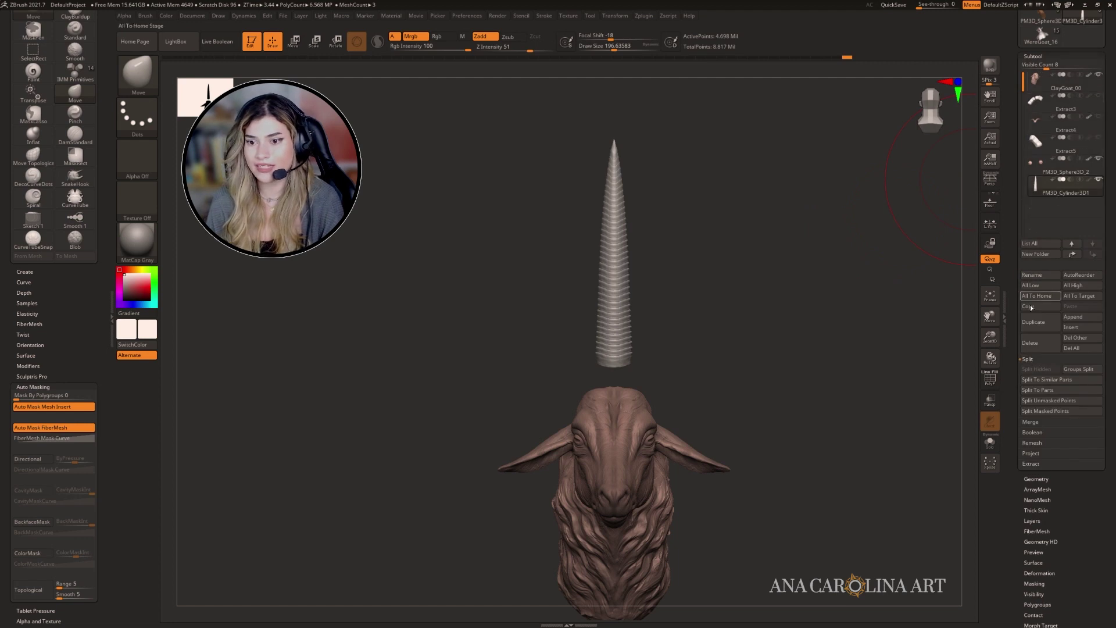
click(1034, 321)
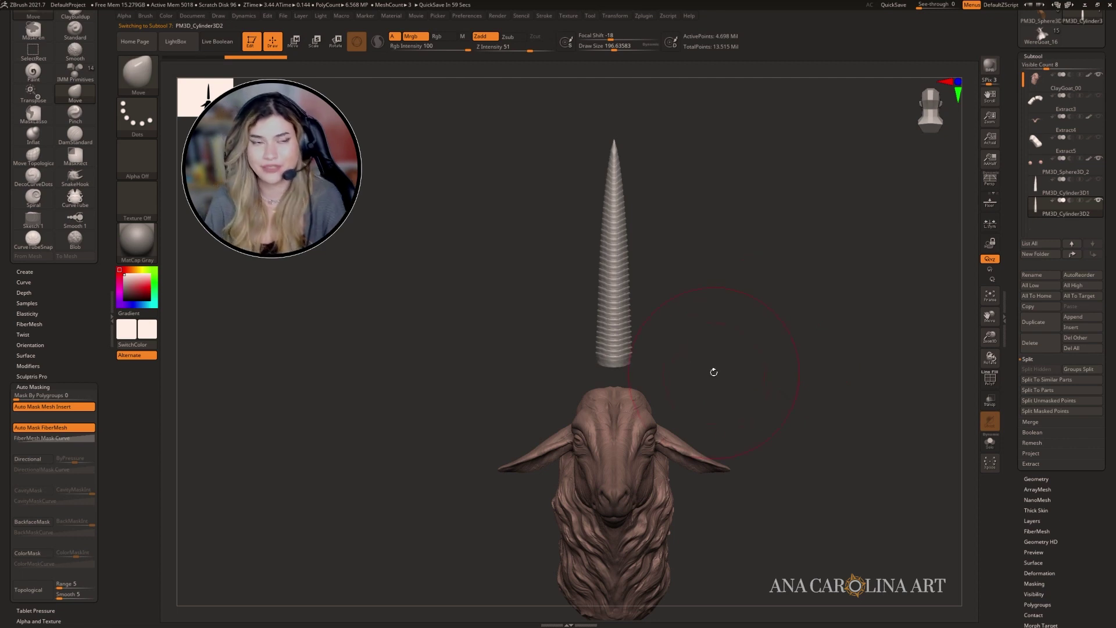
Try to reposition the duplicated horn with the move gizmo and undo the change.
key(w)
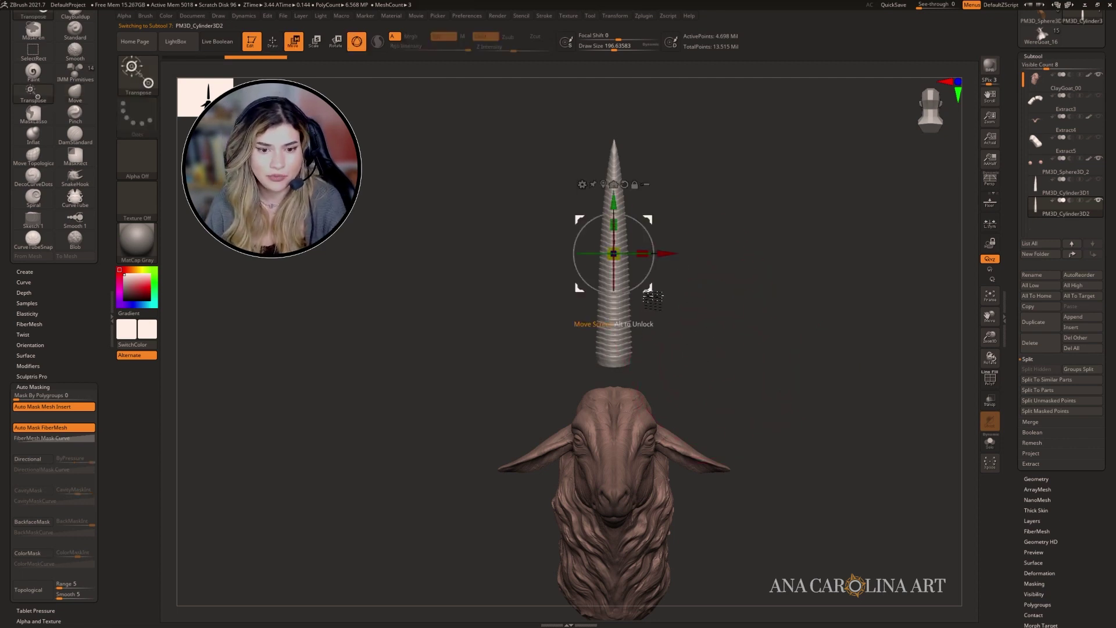
drag(649, 287, 695, 344)
key(ctrl+z)
Apply a Bend Curve deformer to the tapered horn and reduce the number of its curve control points.
key(x)
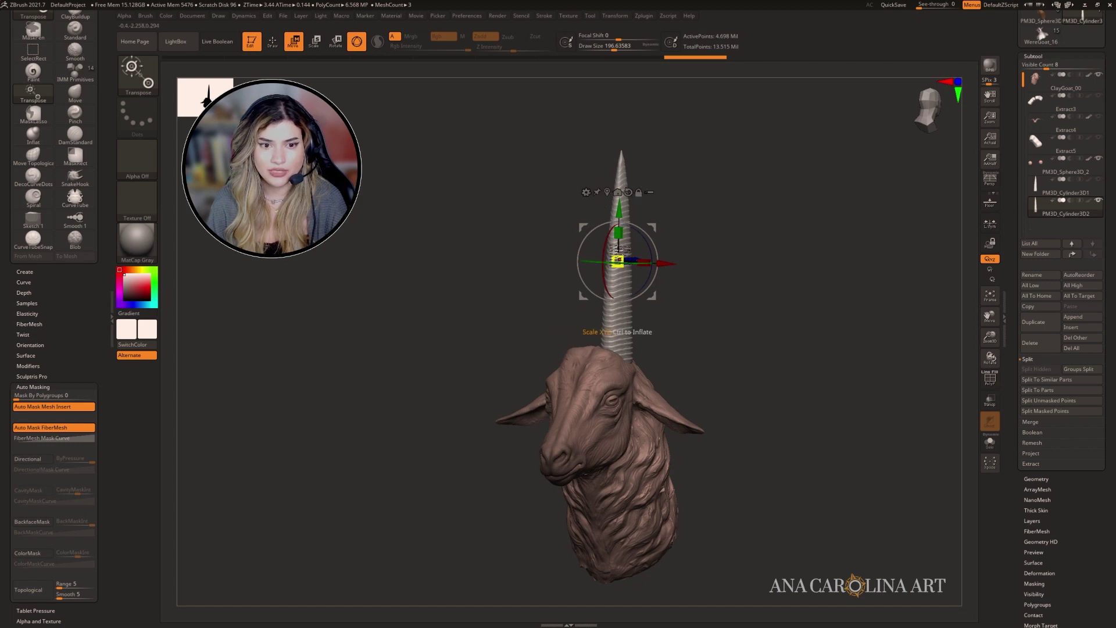
click(587, 192)
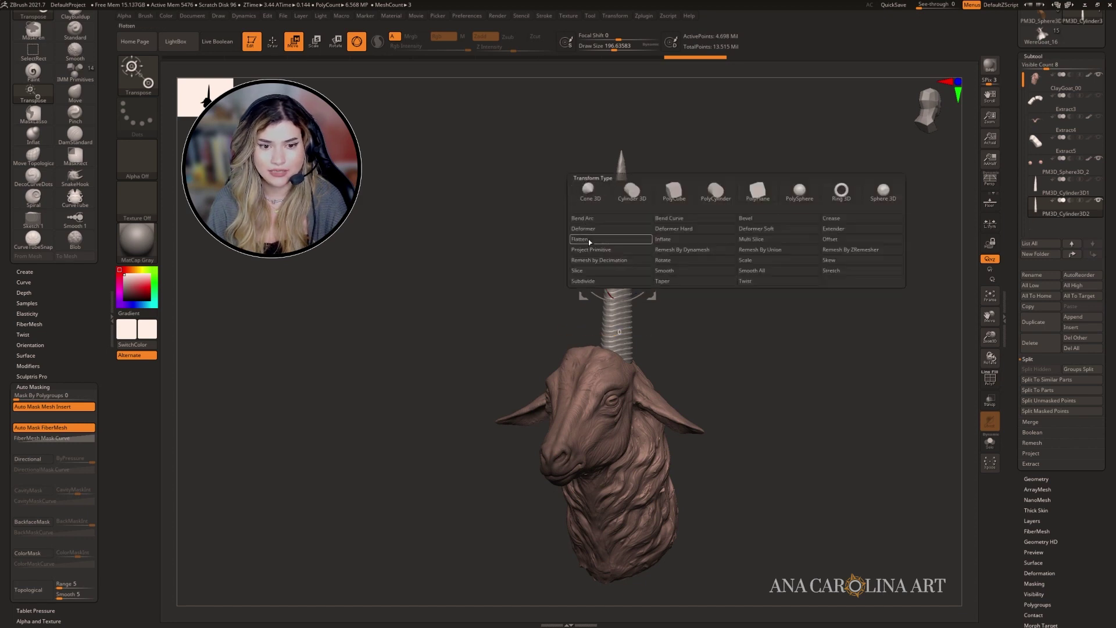
click(691, 220)
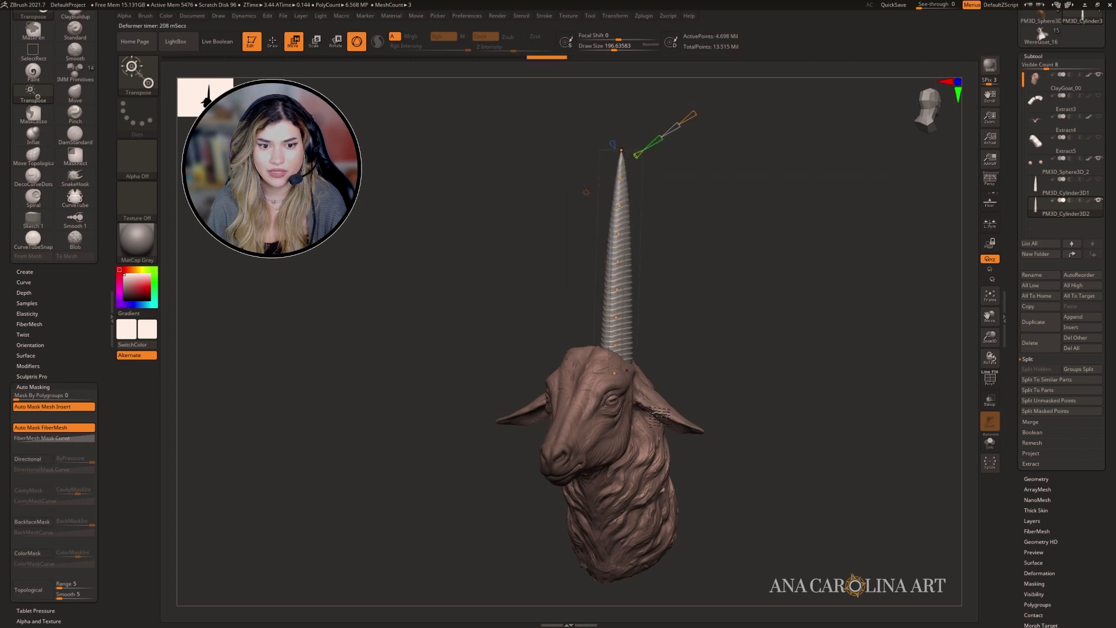
key(f)
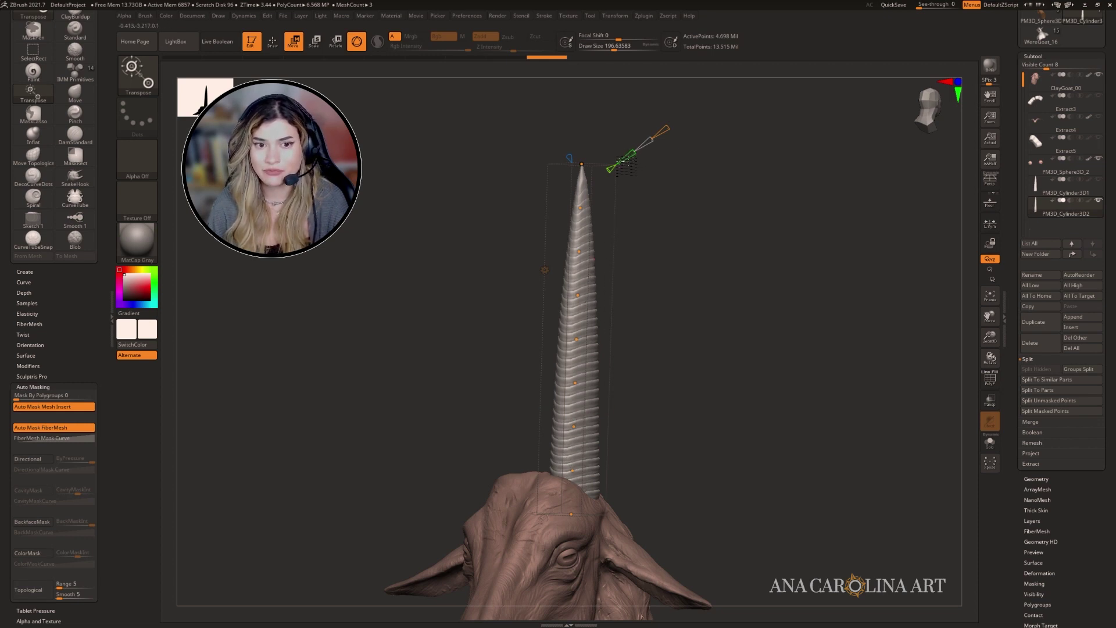
mouse_move(633, 154)
mouse_down()
mouse_move(625, 160)
mouse_move(652, 142)
mouse_move(632, 157)
mouse_up()
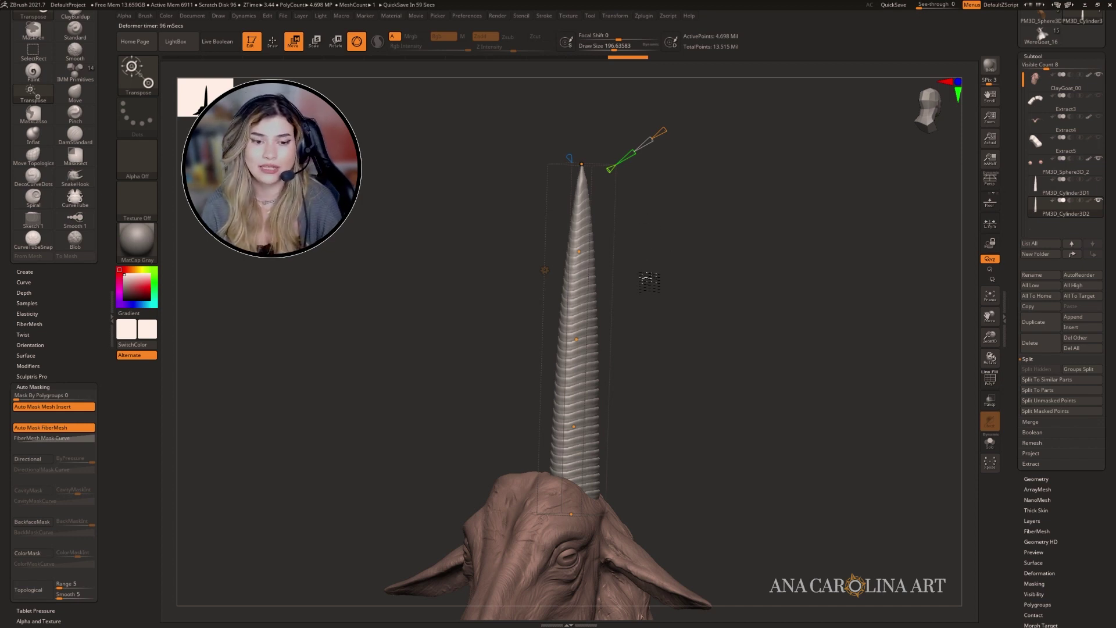
drag(692, 337, 645, 262)
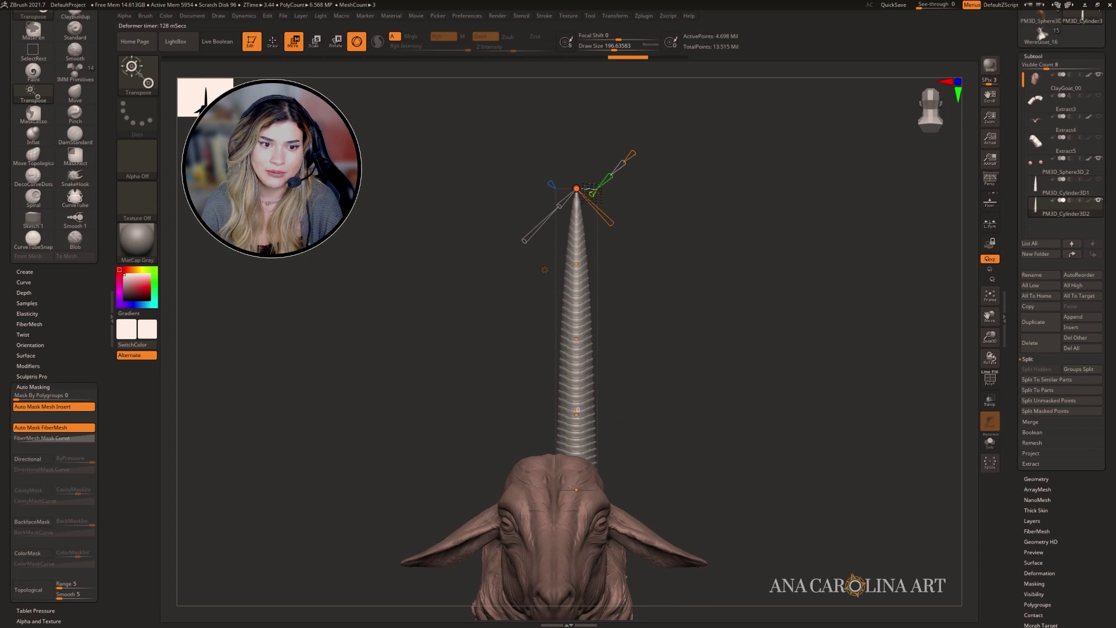
Bend the horn outward into an S-shape by moving the curve points at its tip, middle and base.
drag(576, 188, 660, 198)
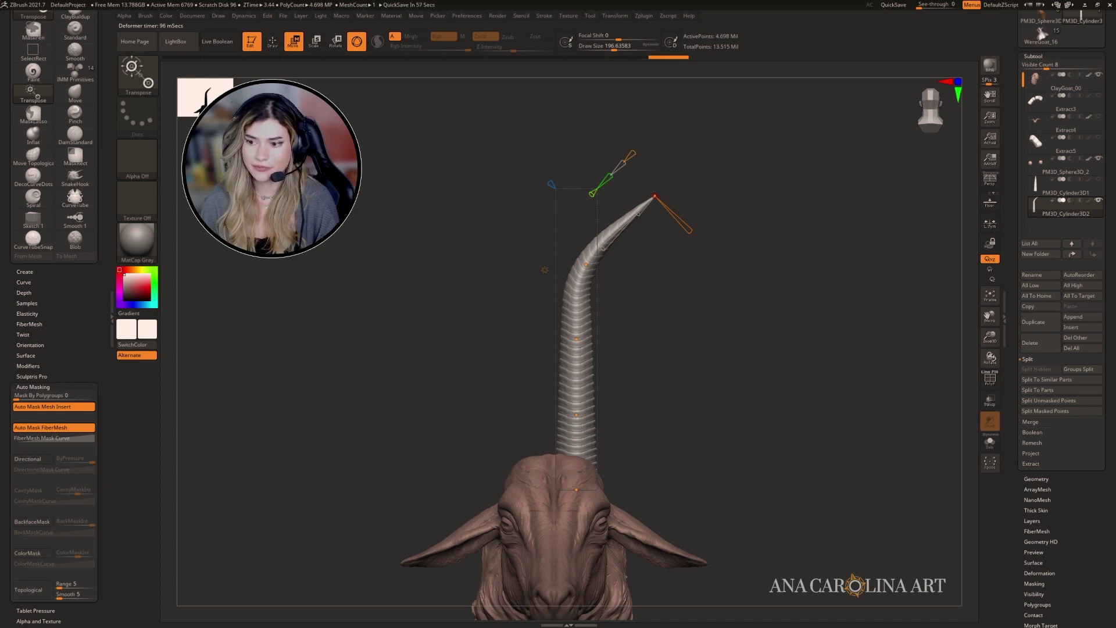
drag(655, 197, 774, 273)
drag(612, 344, 623, 354)
drag(586, 416, 594, 416)
shift+drag(648, 468, 535, 468)
drag(578, 267, 685, 265)
drag(591, 320, 665, 330)
mouse_move(669, 332)
right_down()
mouse_move(733, 334)
mouse_move(680, 327)
right_up()
drag(671, 328, 666, 321)
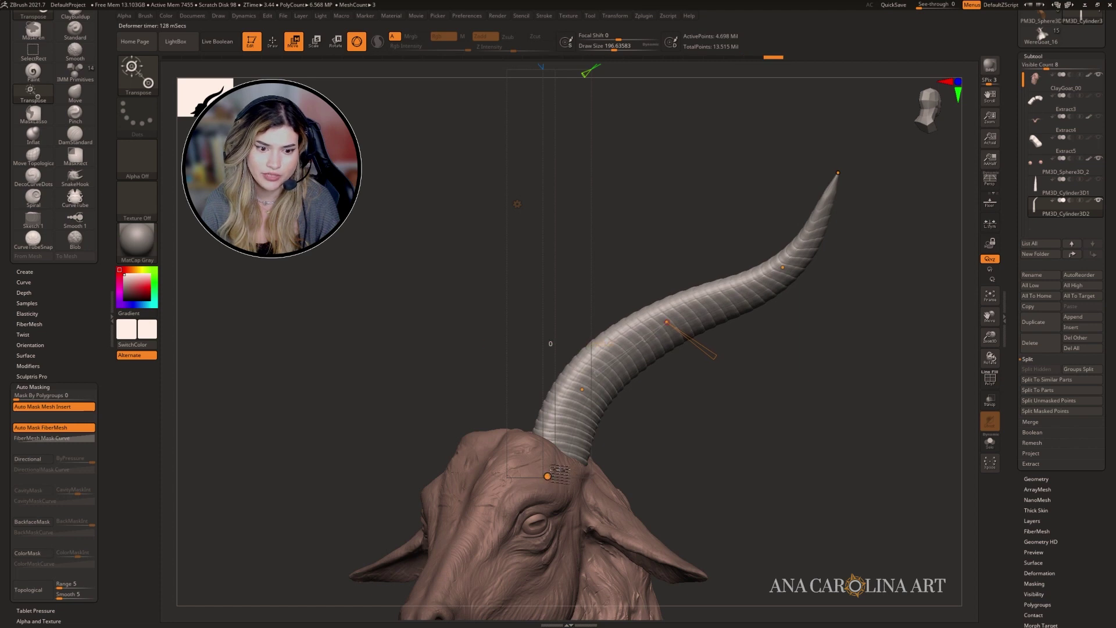
Refine the horn's S-curve from the back and front views and accept the Bend Curve deformation.
drag(640, 453, 524, 386)
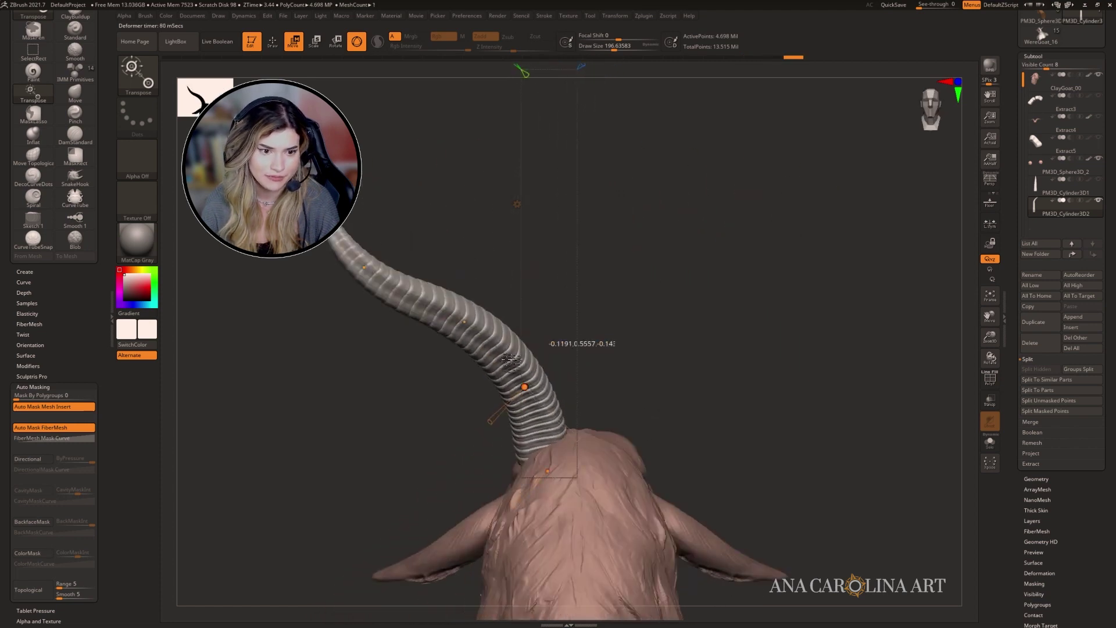
drag(364, 267, 350, 277)
drag(314, 366, 471, 375)
drag(636, 322, 638, 330)
drag(773, 401, 725, 443)
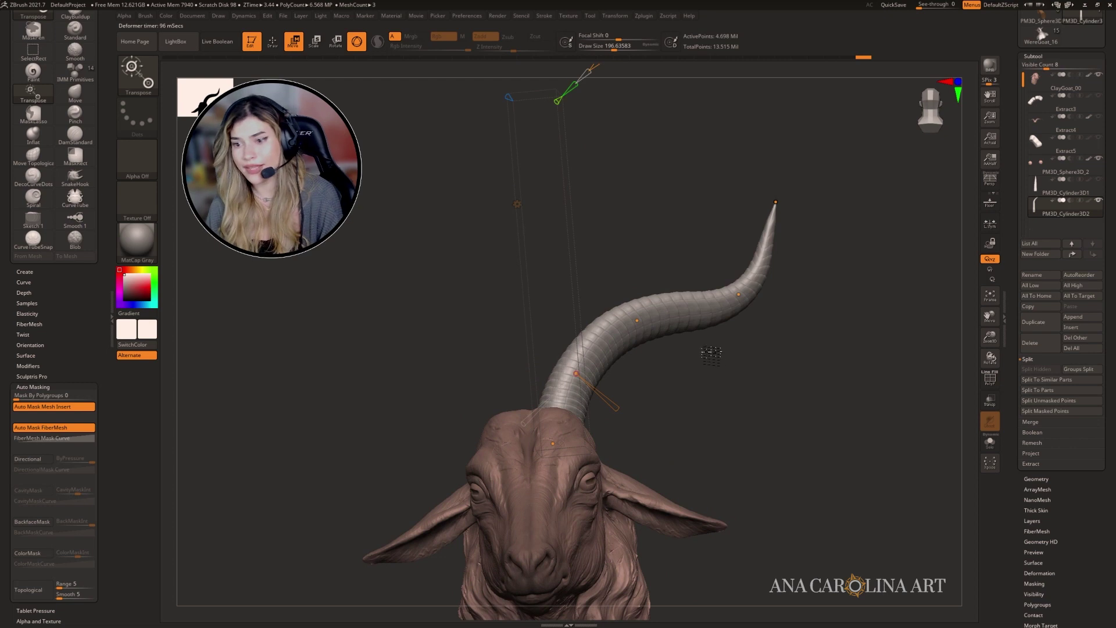
drag(562, 164, 524, 208)
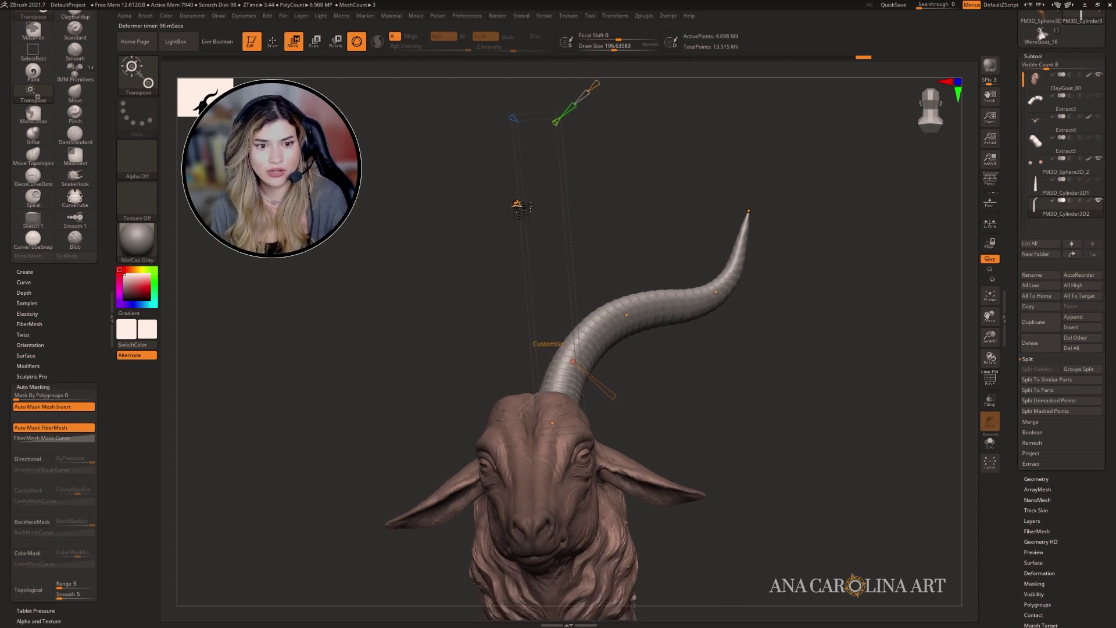
click(518, 205)
click(658, 204)
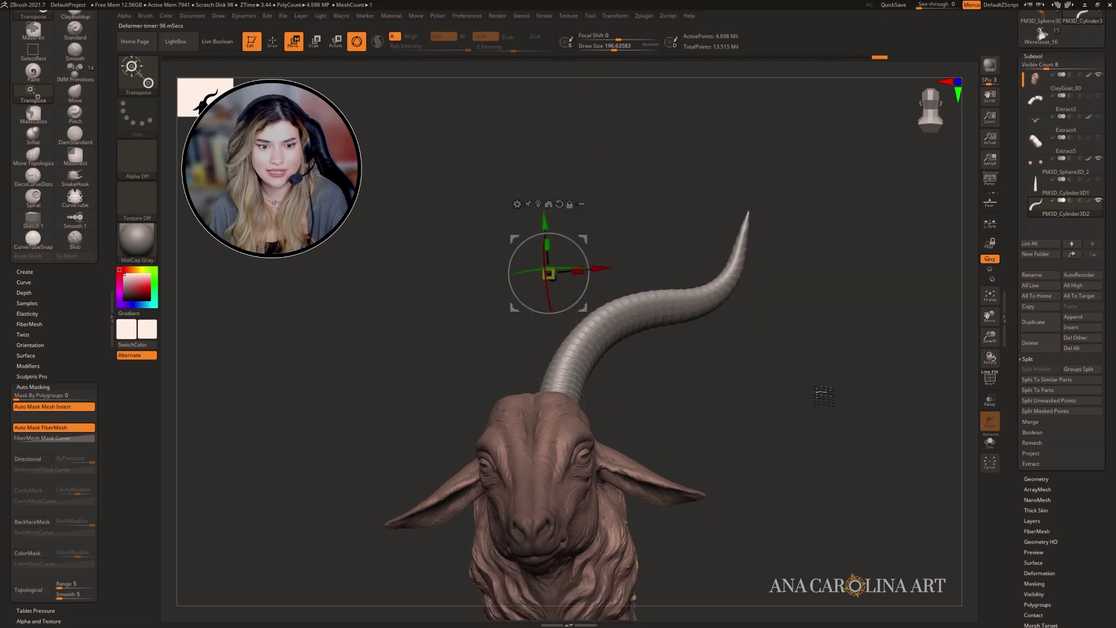
Widen and adjust the horn's base, middle bend and tip with the Move brush at a draw size of about 101.
drag(818, 392, 795, 400)
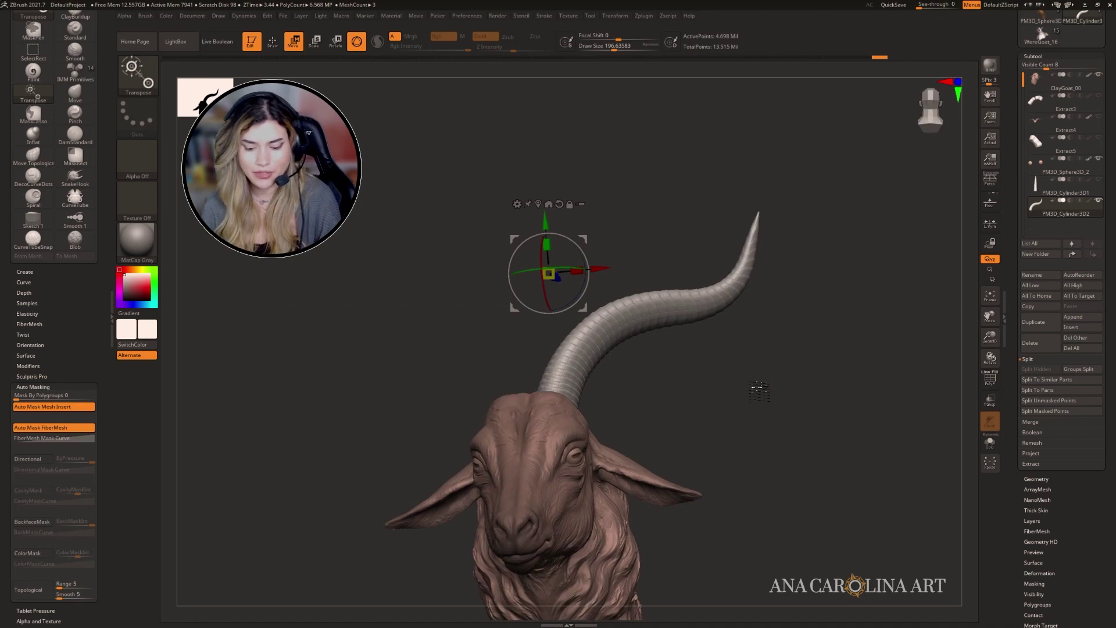
key(b)
key(m)
key(v)
key(space)
drag(752, 319, 808, 327)
drag(741, 285, 735, 292)
drag(593, 337, 586, 343)
drag(756, 372, 651, 372)
key(space)
drag(619, 424, 605, 424)
mouse_move(749, 372)
mouse_down()
mouse_move(831, 372)
mouse_move(814, 375)
mouse_up()
drag(628, 360, 621, 356)
drag(814, 360, 823, 361)
drag(782, 273, 787, 270)
mouse_move(648, 311)
mouse_down()
mouse_move(636, 317)
mouse_move(742, 356)
mouse_move(722, 488)
mouse_move(790, 369)
mouse_move(893, 235)
mouse_up()
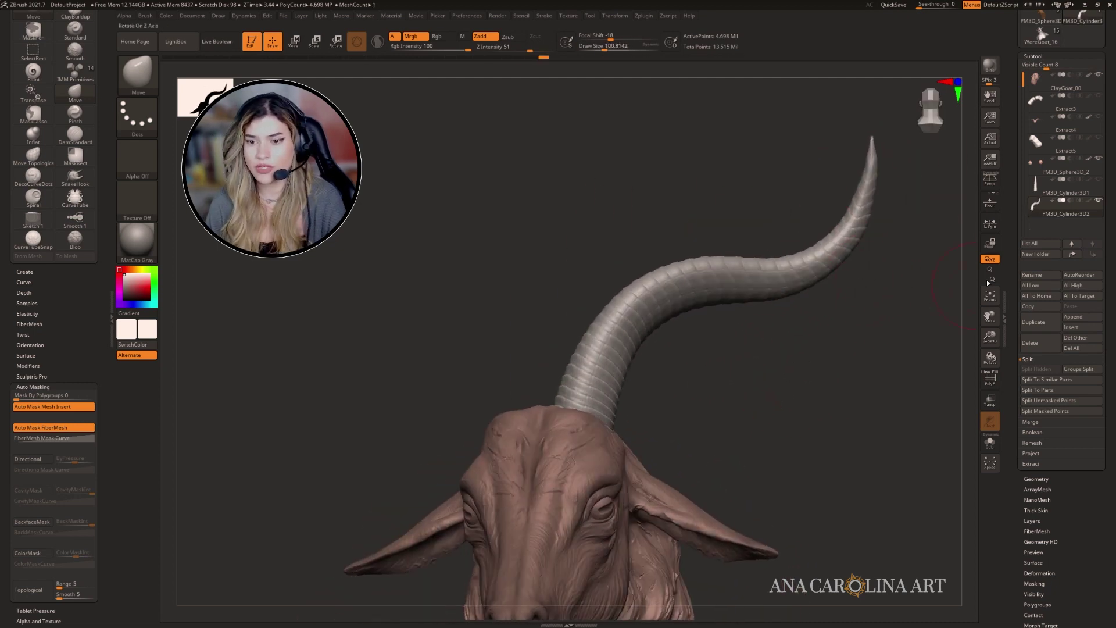
Mirror the horn onto the other side of the head with Mirror And Weld.
click(1035, 478)
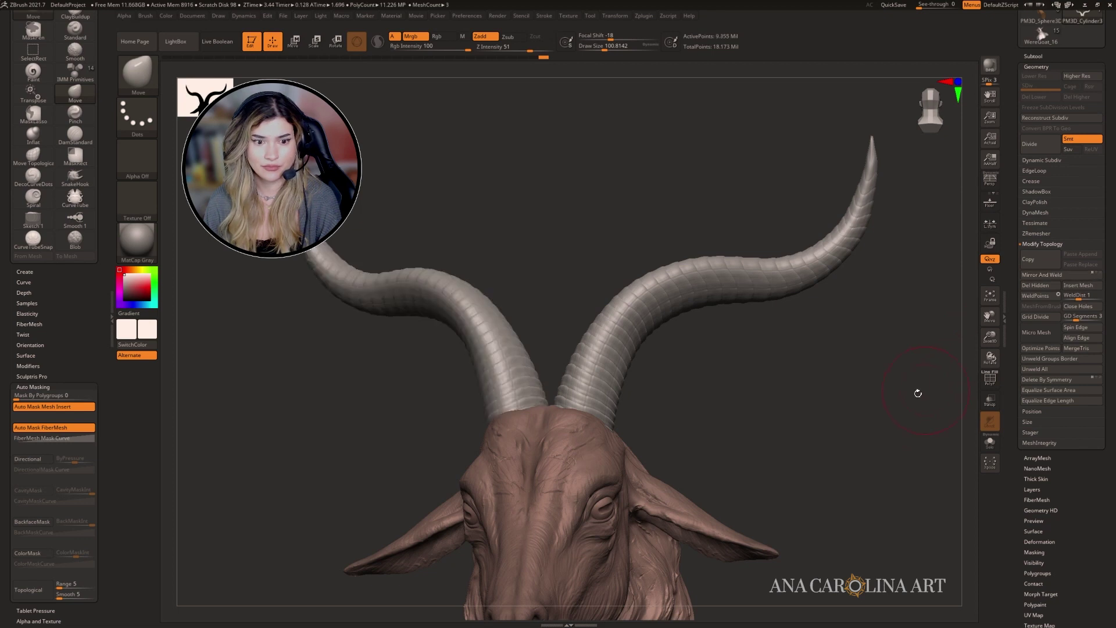
mouse_move(797, 413)
mouse_down()
mouse_move(806, 403)
mouse_move(746, 386)
mouse_move(734, 404)
mouse_up()
key(space)
drag(725, 397, 663, 413)
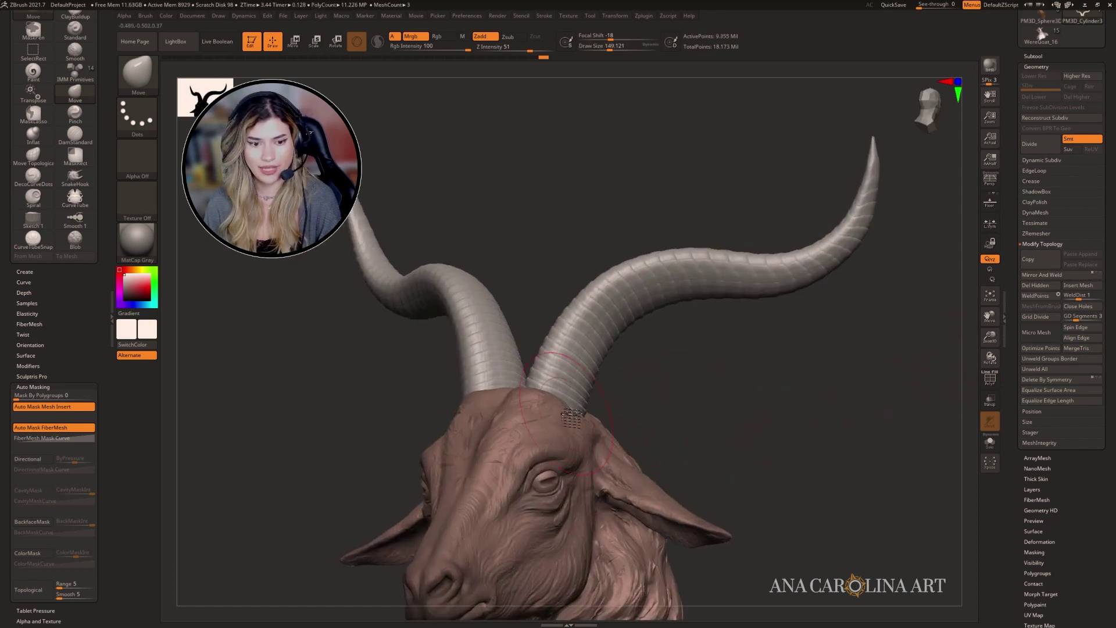
Reshape the lower part of both horns with the Move brush at draw size about 182 and give them the head's brown color.
key(space)
drag(571, 405, 542, 378)
drag(600, 374, 592, 377)
drag(721, 407, 558, 401)
drag(639, 326, 648, 319)
drag(755, 407, 741, 421)
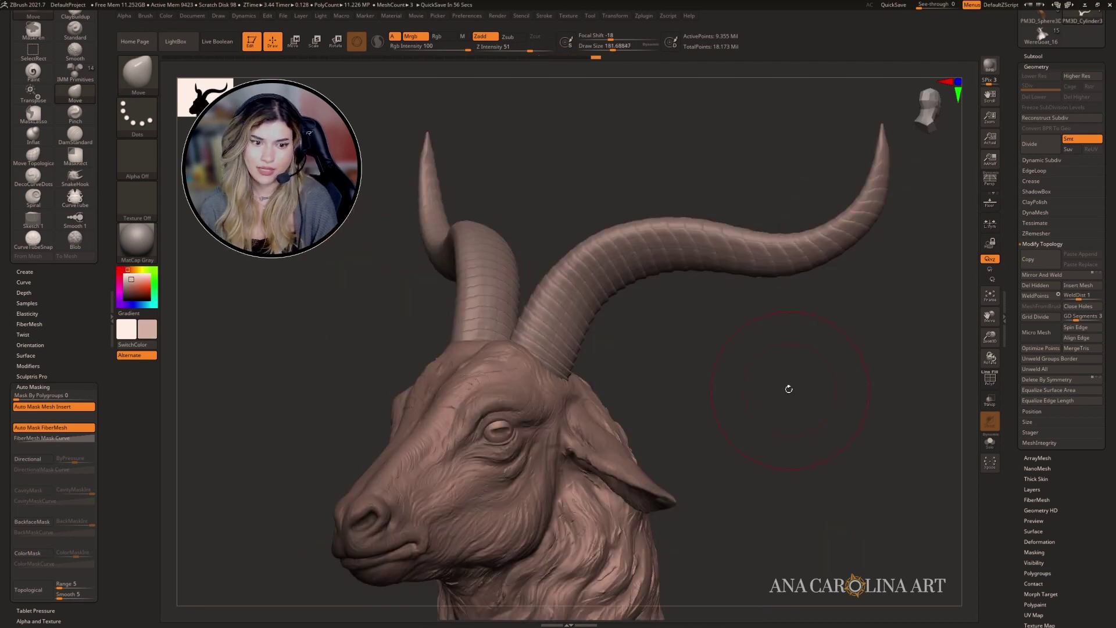
drag(789, 389, 805, 390)
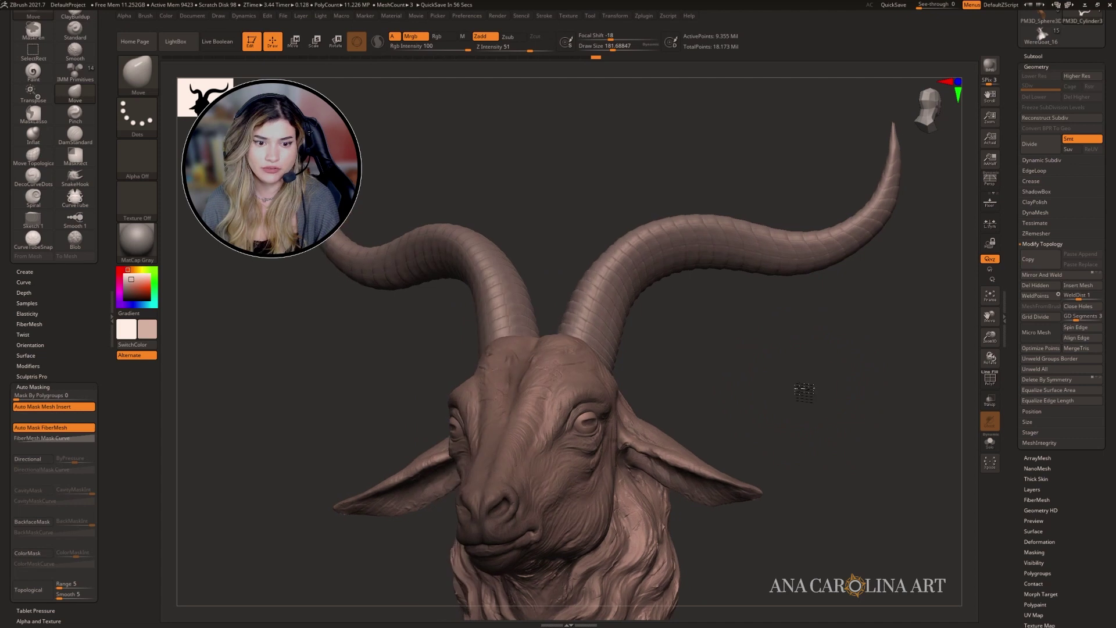
Carve creases into the horns' ridges with the DamStandard brush at Z intensity 9, reviewing an earlier state in the undo history.
key(b)
key(d)
key(s)
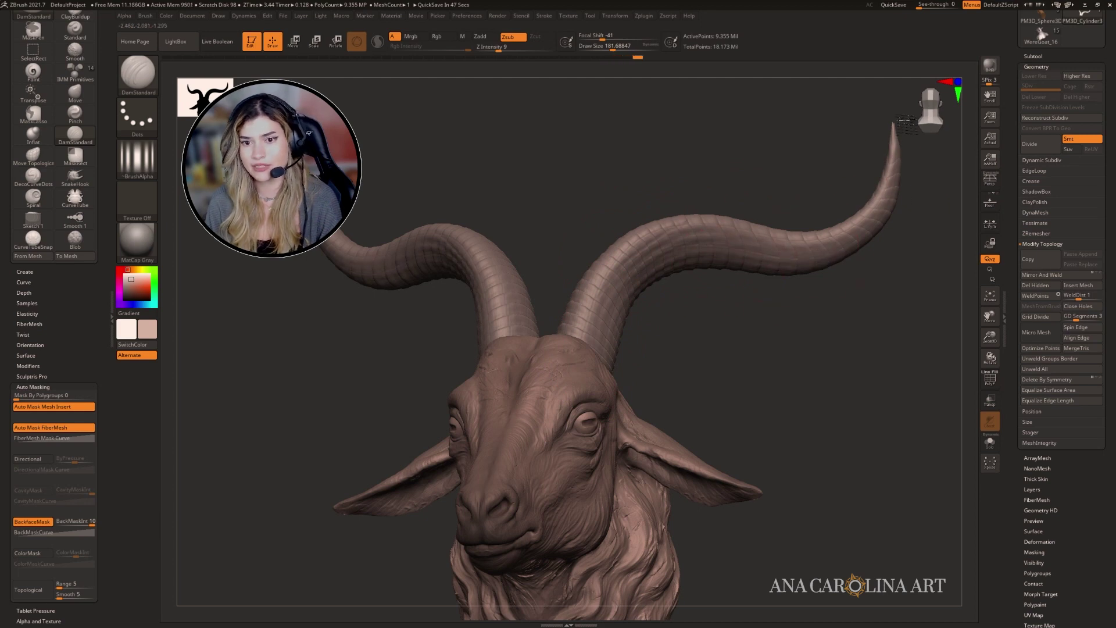
drag(803, 211, 820, 221)
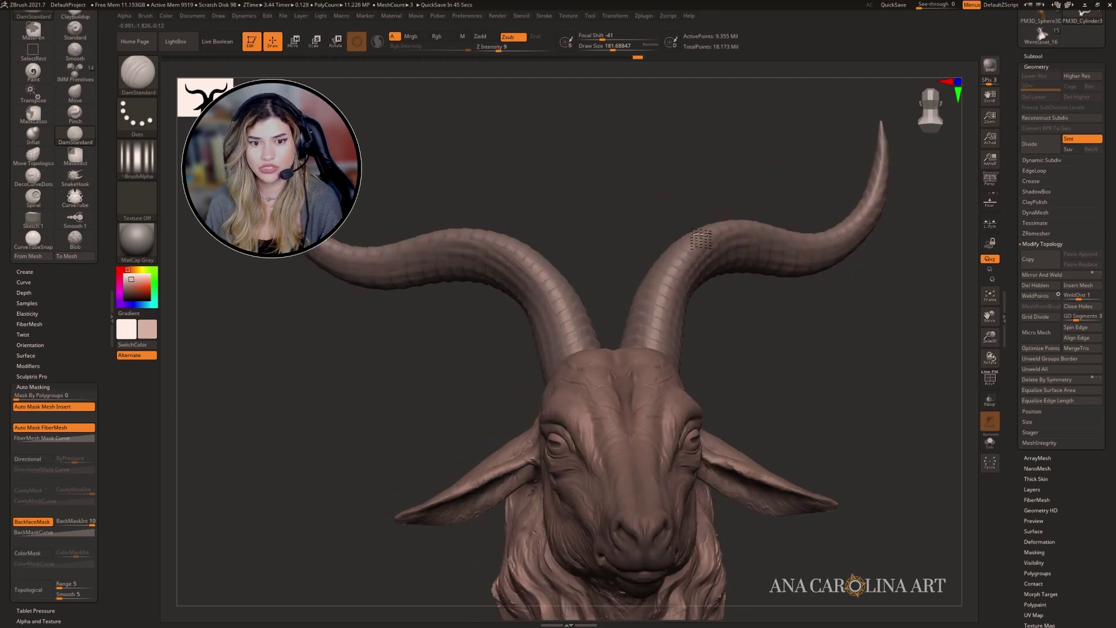
drag(711, 349, 584, 295)
mouse_move(640, 370)
mouse_down()
mouse_move(675, 354)
mouse_move(719, 359)
mouse_move(667, 339)
mouse_up()
mouse_move(814, 372)
mouse_down()
mouse_move(790, 348)
mouse_move(479, 379)
mouse_move(445, 401)
mouse_move(850, 393)
mouse_up()
drag(442, 378, 657, 390)
drag(721, 407, 692, 63)
click(604, 57)
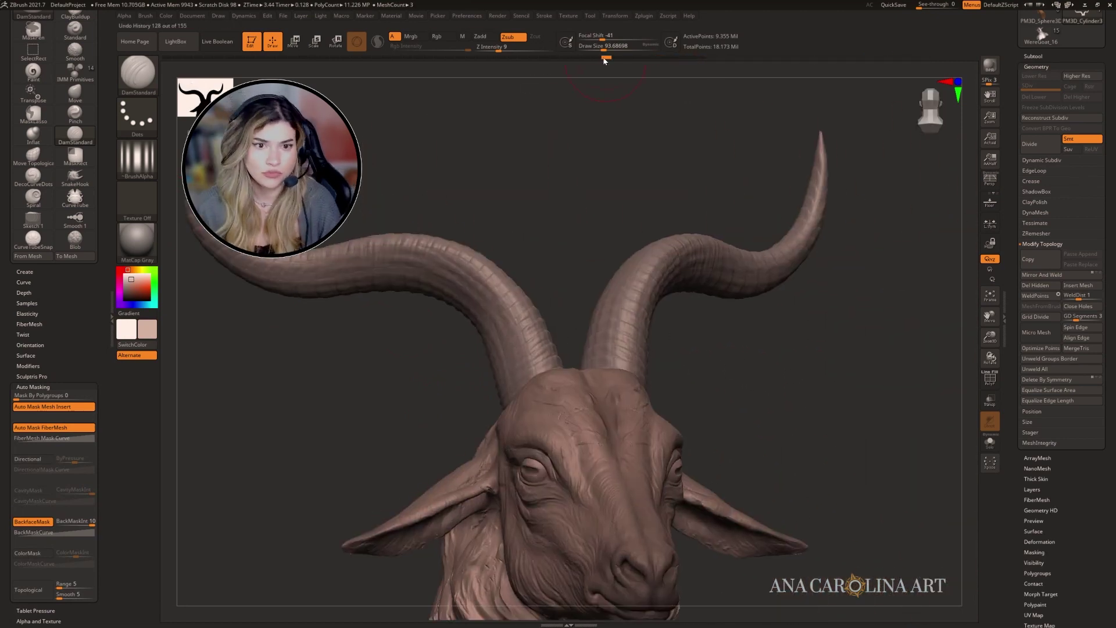
Twist the horn tips outward into thin curls with the Spiral brush at draw size about 262 and Z intensity 10.
mouse_move(608, 165)
mouse_down()
mouse_move(730, 337)
mouse_move(778, 271)
mouse_up()
key(b)
click(760, 280)
key(space)
drag(819, 229, 777, 263)
key(Return)
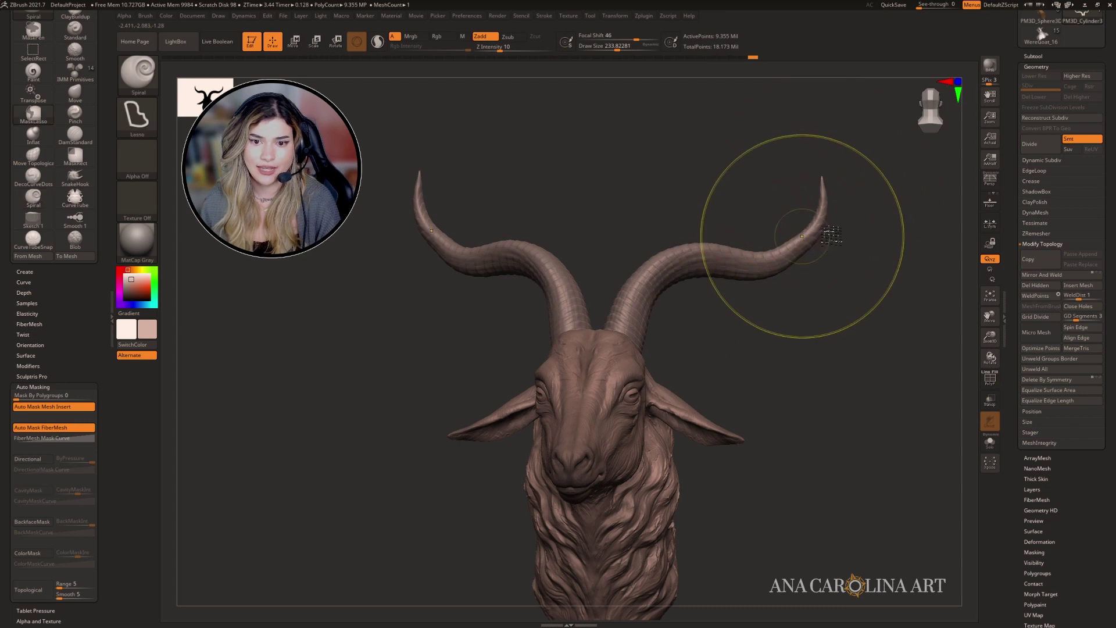
key(space)
mouse_move(815, 237)
mouse_down()
mouse_move(813, 246)
mouse_move(830, 211)
mouse_up()
key(ctrl+shift+z)
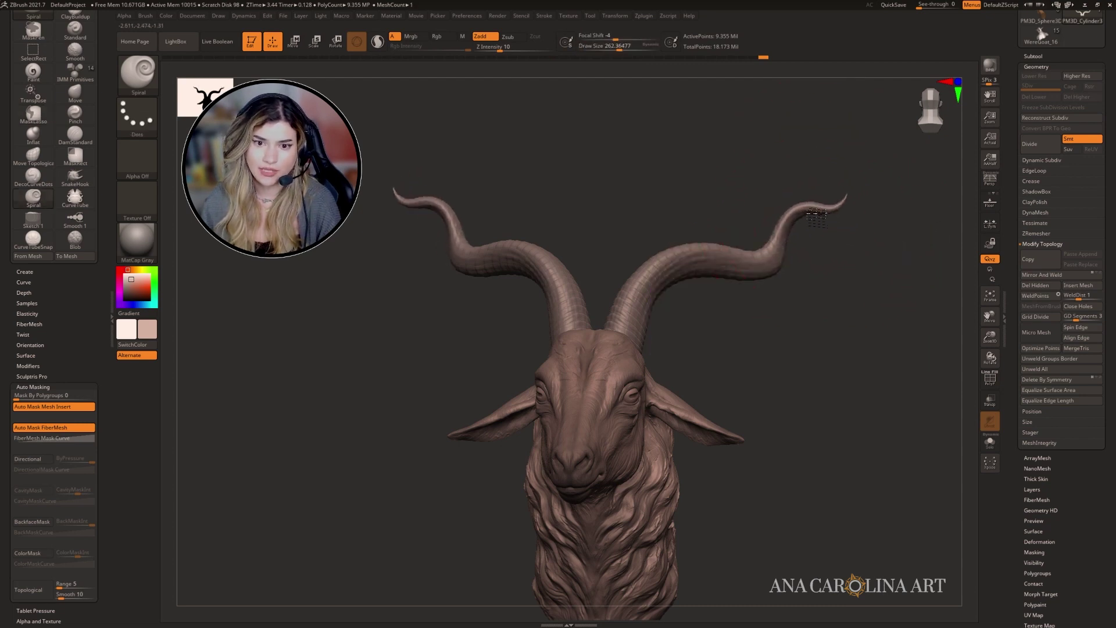
Twist the lower sections of the horns with the Spiral brush, undoing one stroke and repeating it from the side.
drag(834, 307, 844, 310)
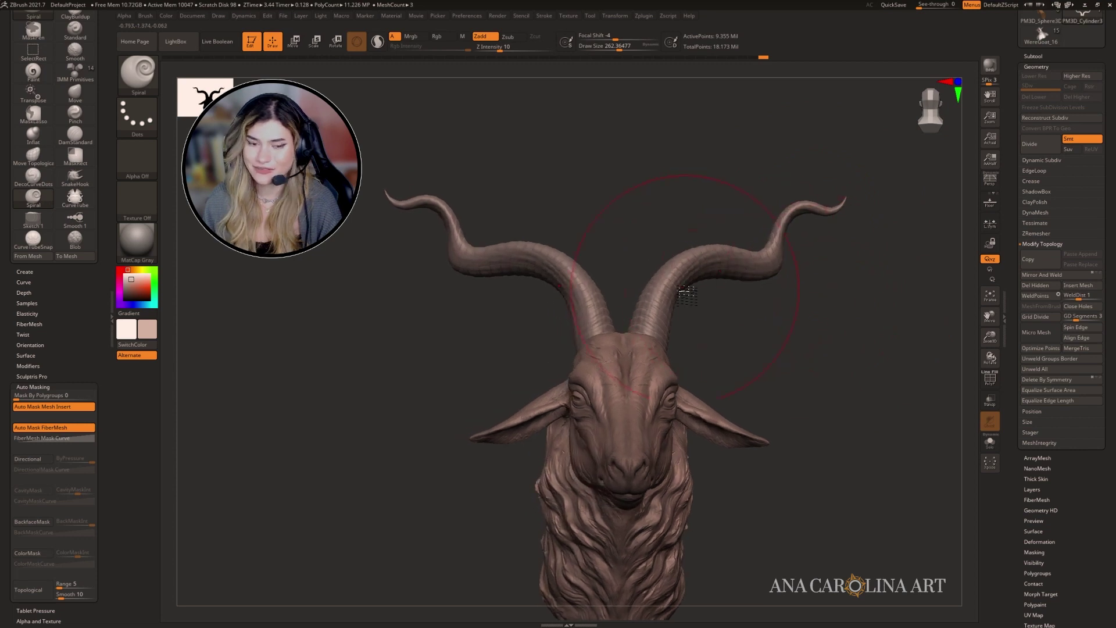
drag(687, 292, 695, 278)
mouse_move(784, 343)
mouse_down()
mouse_move(722, 355)
mouse_move(683, 309)
mouse_up()
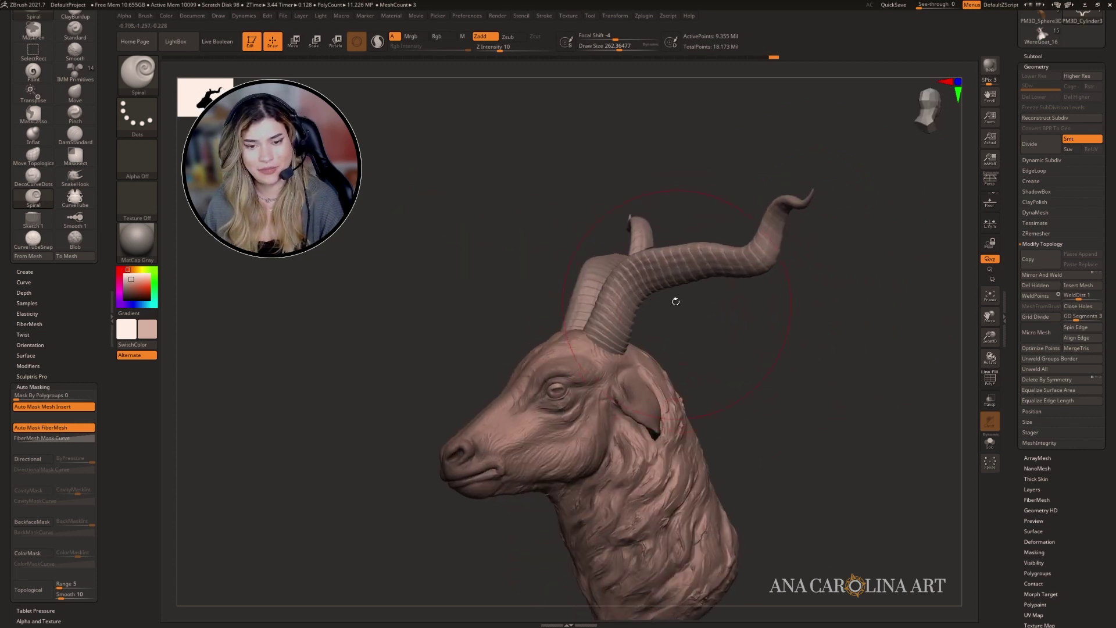
key(ctrl+z)
drag(696, 337, 677, 336)
drag(658, 267, 653, 282)
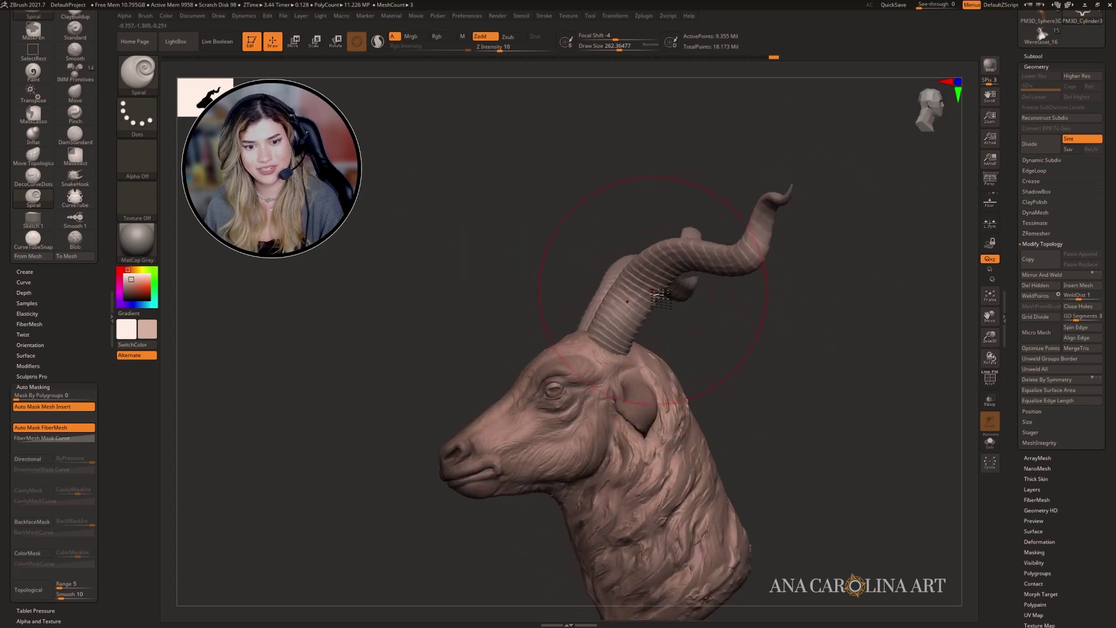
drag(696, 337, 734, 341)
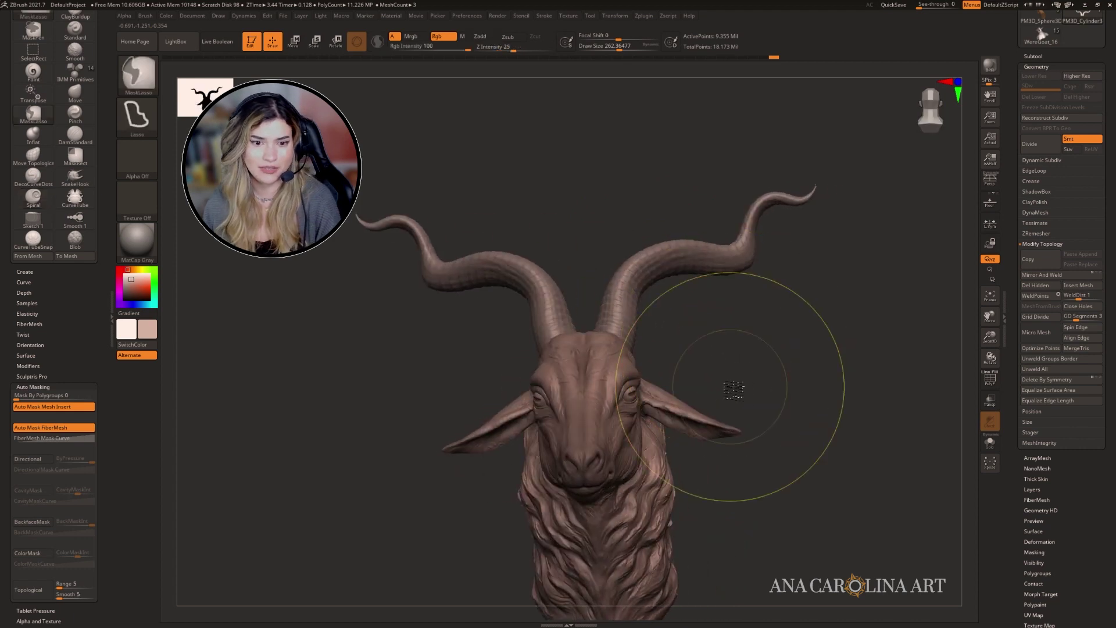
Build up irregular ridges around the horn bases with the Blob brush at draw size about 90 and Z intensity 25.
mouse_move(753, 396)
mouse_down()
mouse_move(805, 381)
mouse_move(820, 391)
mouse_move(817, 406)
mouse_move(842, 400)
mouse_move(817, 407)
mouse_move(667, 378)
mouse_move(732, 411)
mouse_move(740, 379)
mouse_up()
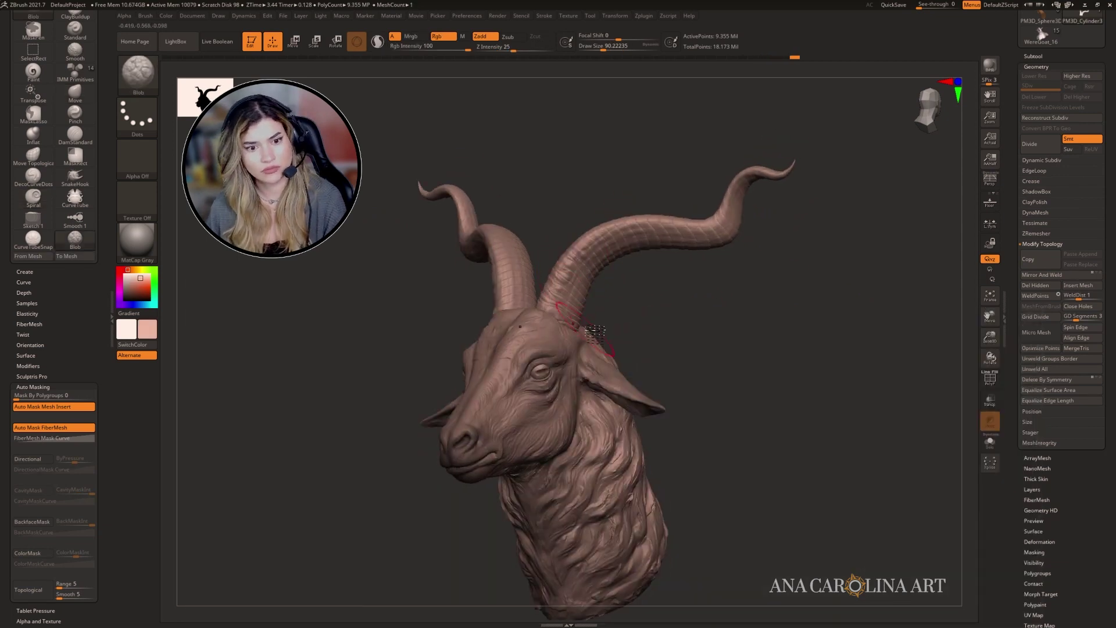
mouse_move(706, 325)
mouse_down()
mouse_move(657, 347)
mouse_move(656, 323)
mouse_up()
drag(750, 354, 651, 366)
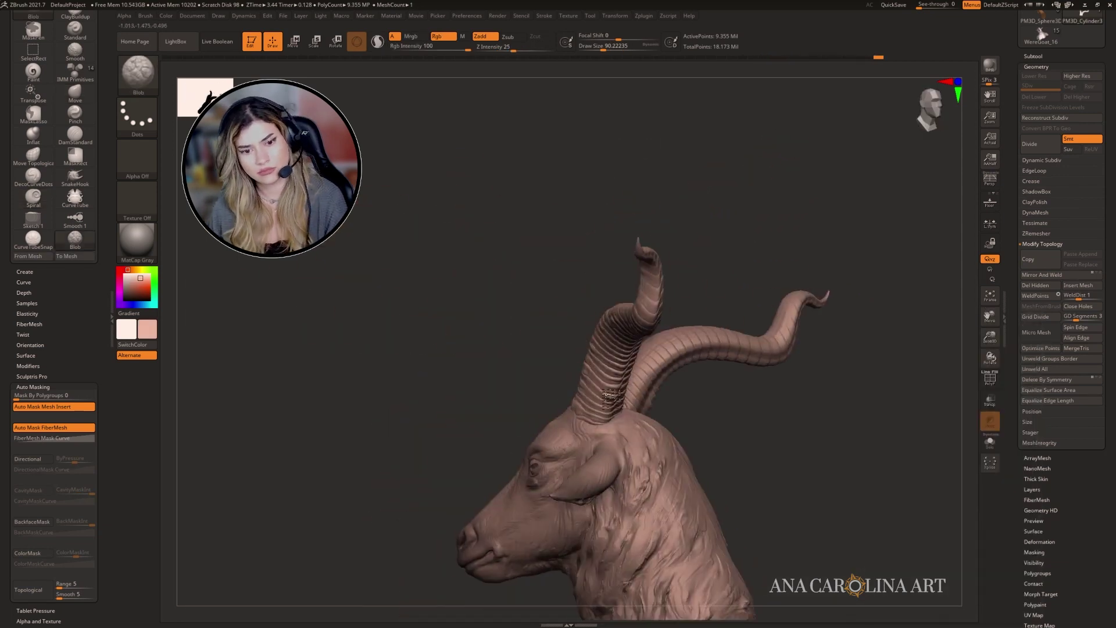
drag(580, 422, 618, 386)
drag(727, 371, 693, 367)
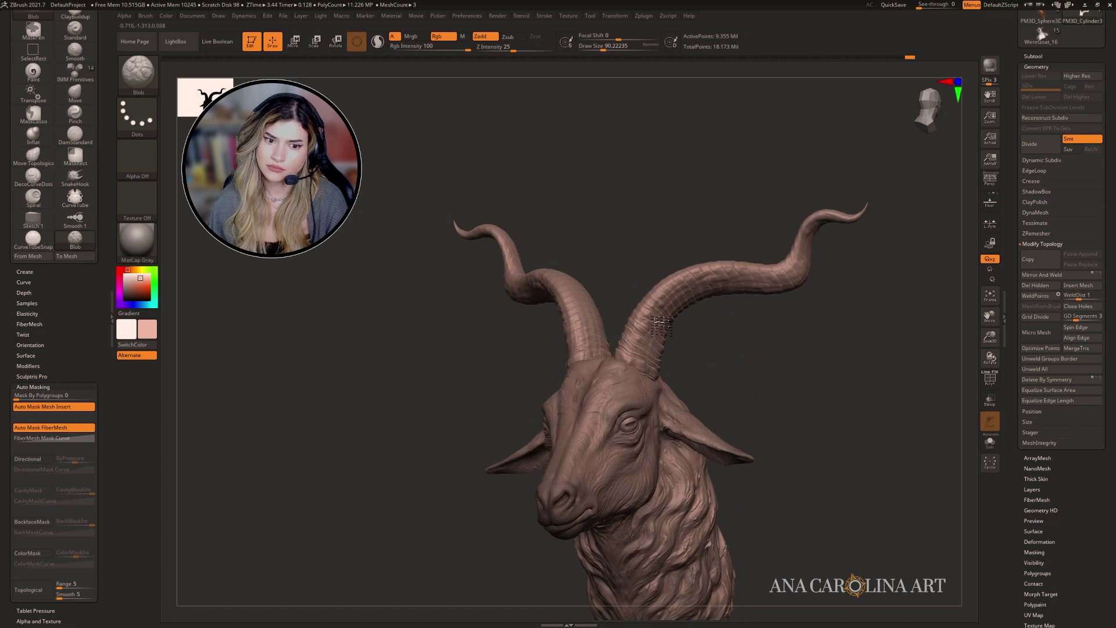
drag(639, 279, 668, 287)
Pick a darker brown and shade the horns with the Paint brush at draw size about 172.
key(space)
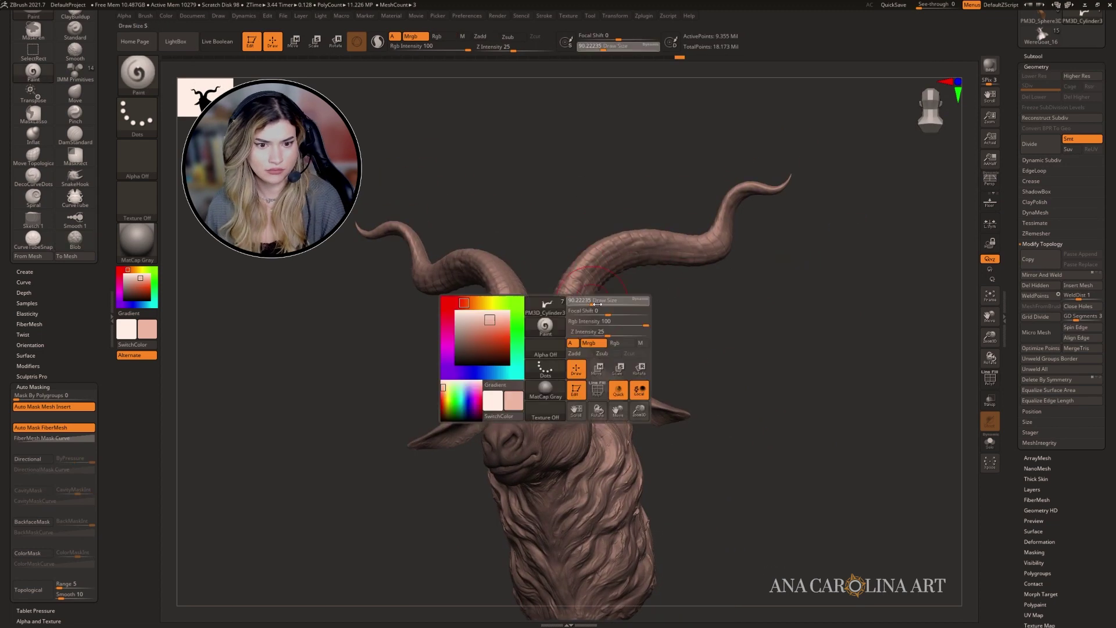
key(c)
drag(301, 297, 401, 291)
drag(773, 337, 657, 343)
Select the horns subtool, mask it by cavity and shade the horns with the Paint brush at draw size about 80.
click(1033, 56)
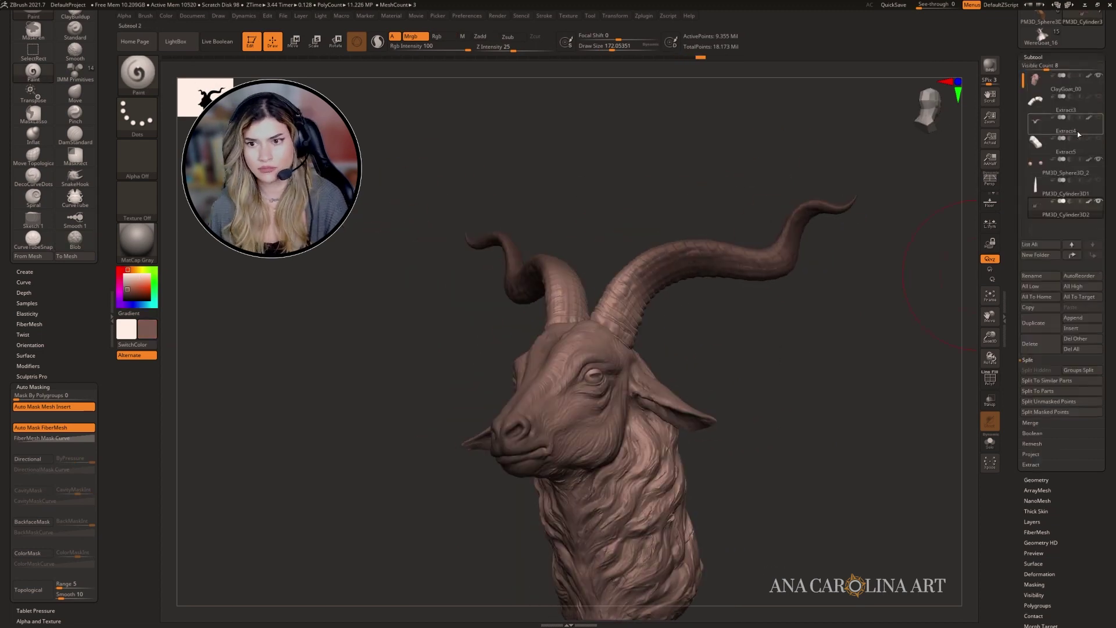
alt+click(674, 256)
click(1034, 584)
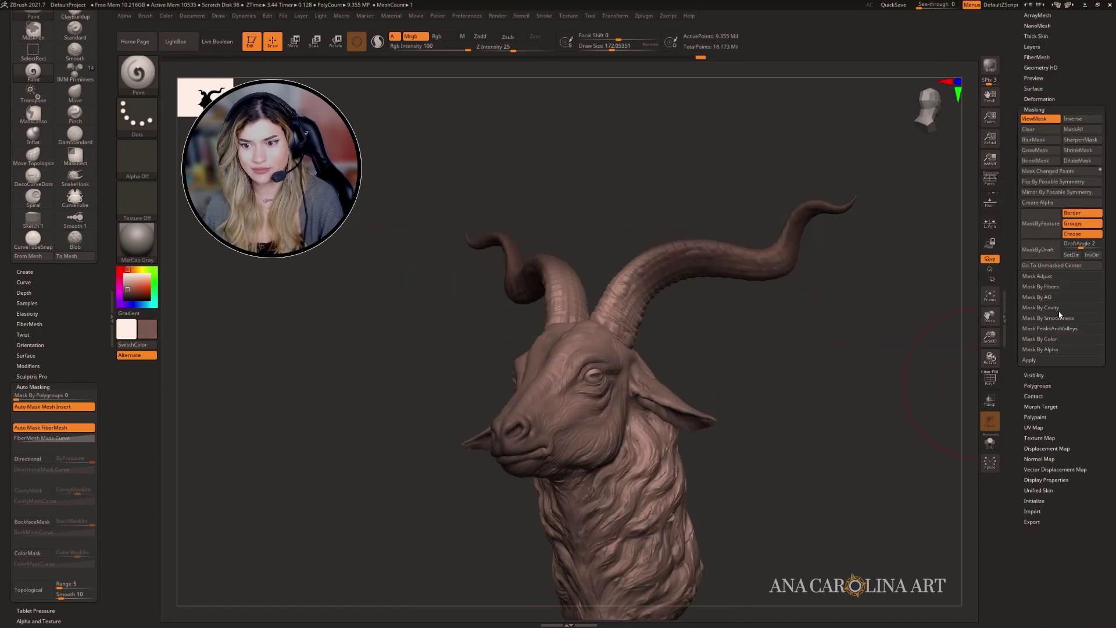
click(1058, 309)
drag(668, 341, 752, 284)
key(s)
click(727, 435)
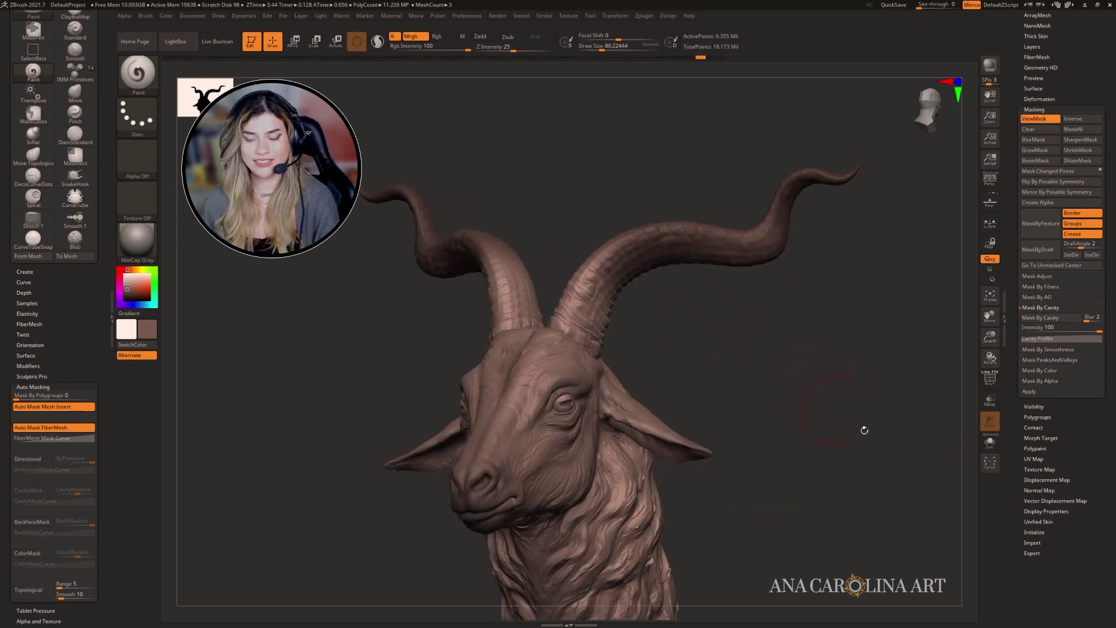
alt+drag(885, 503, 872, 483)
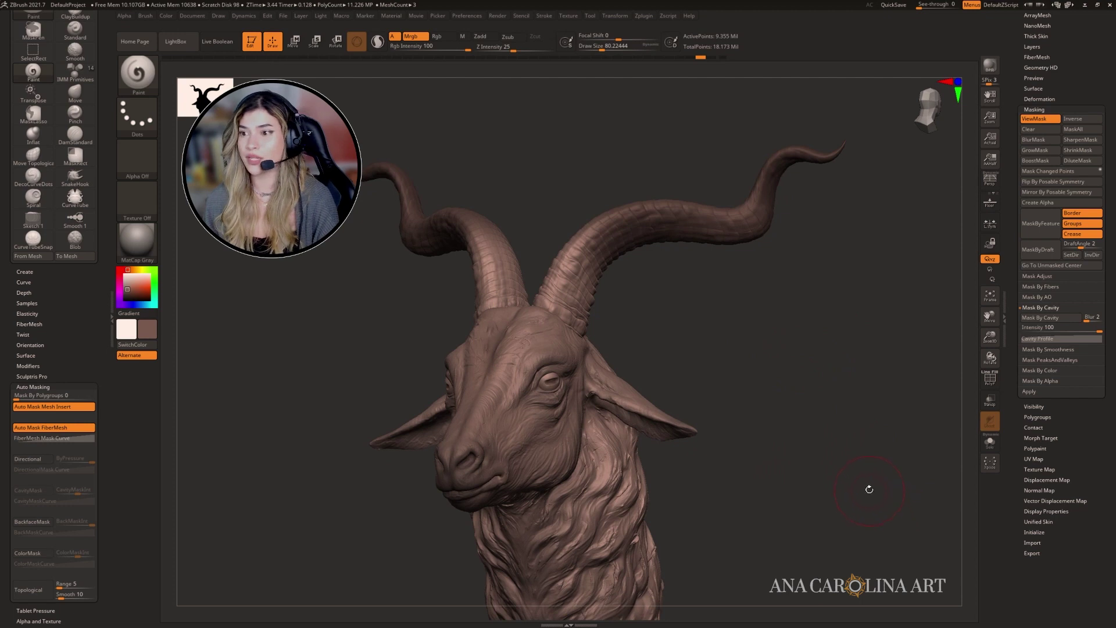